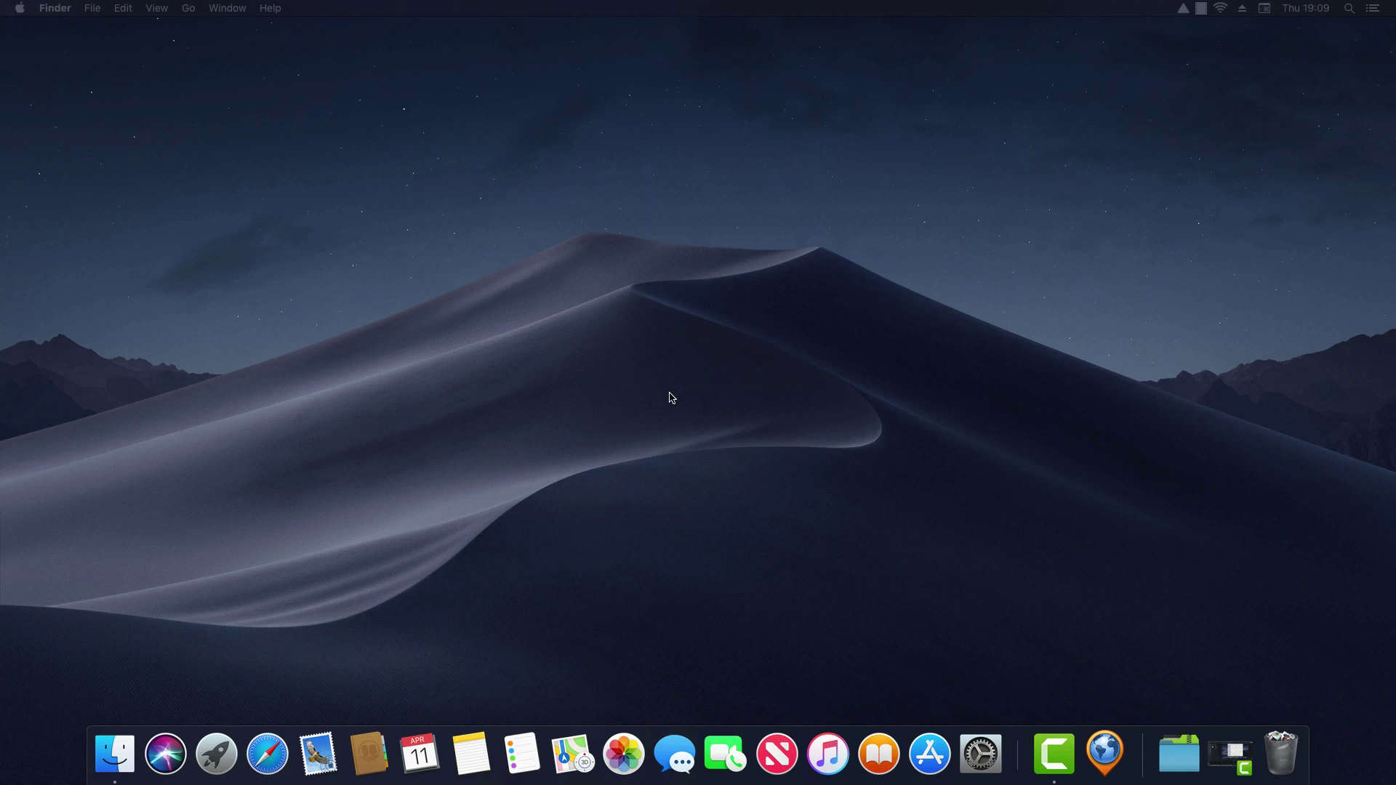
Load garmin.com in Safari, open the Basecamp page from Discover, and scroll to Download for Free.
click(264, 756)
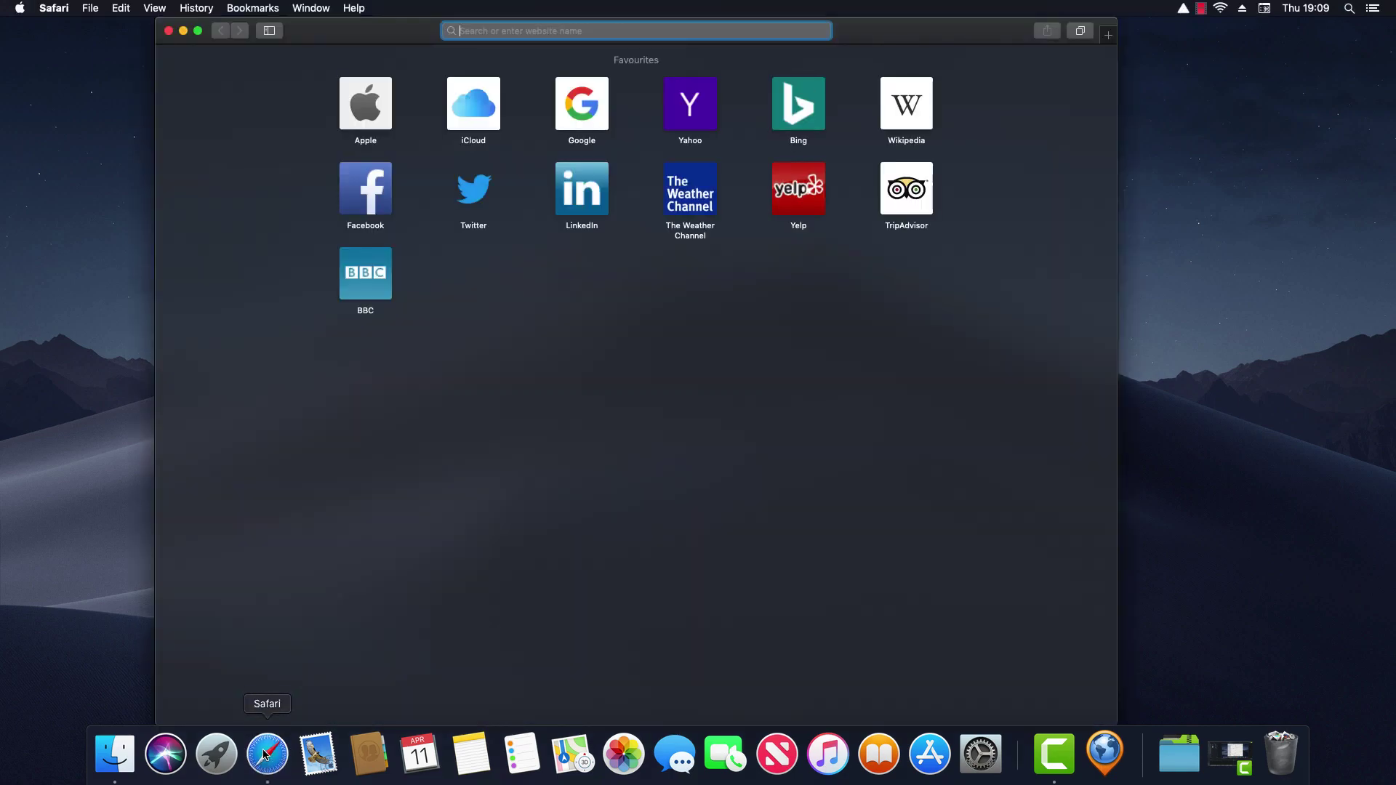
text(ga)
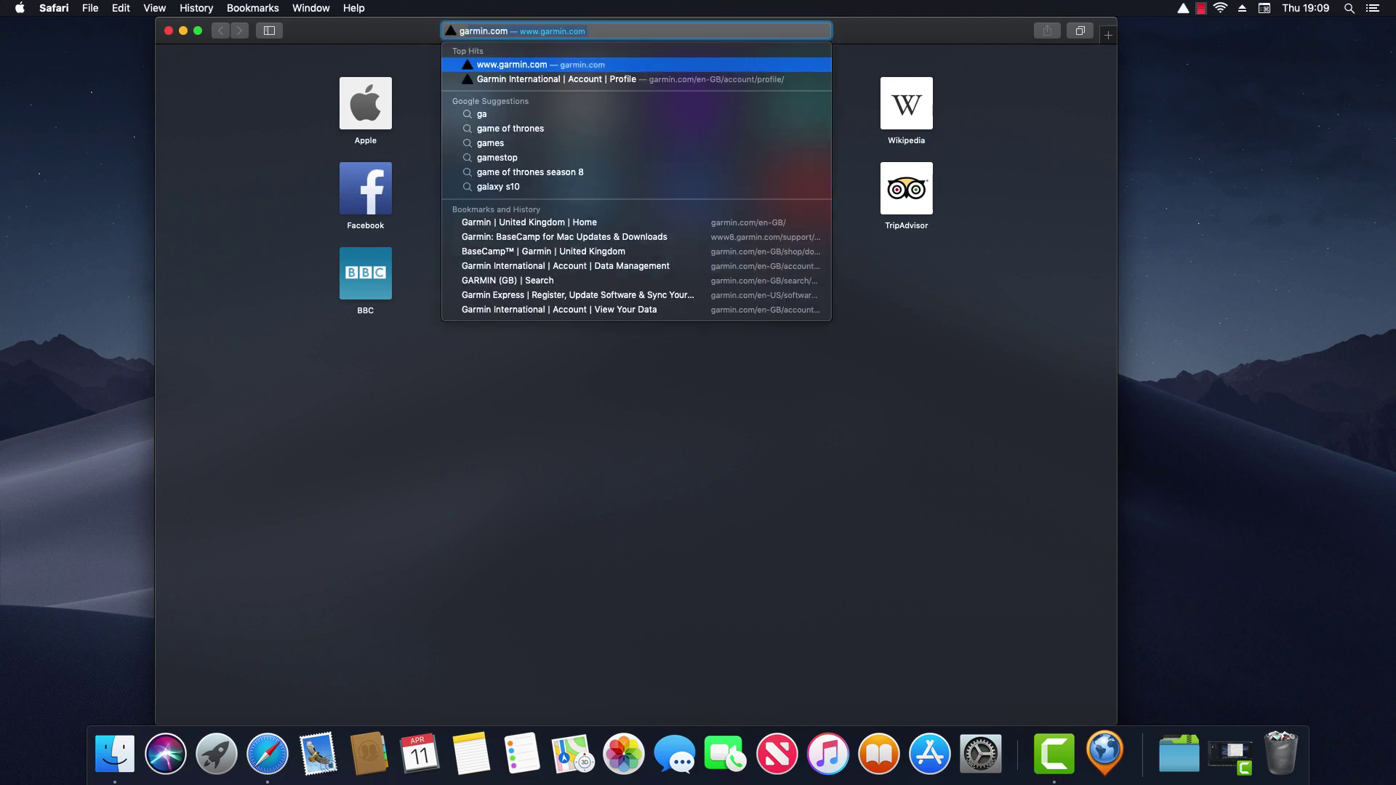
text(rmin.com)
key(Return)
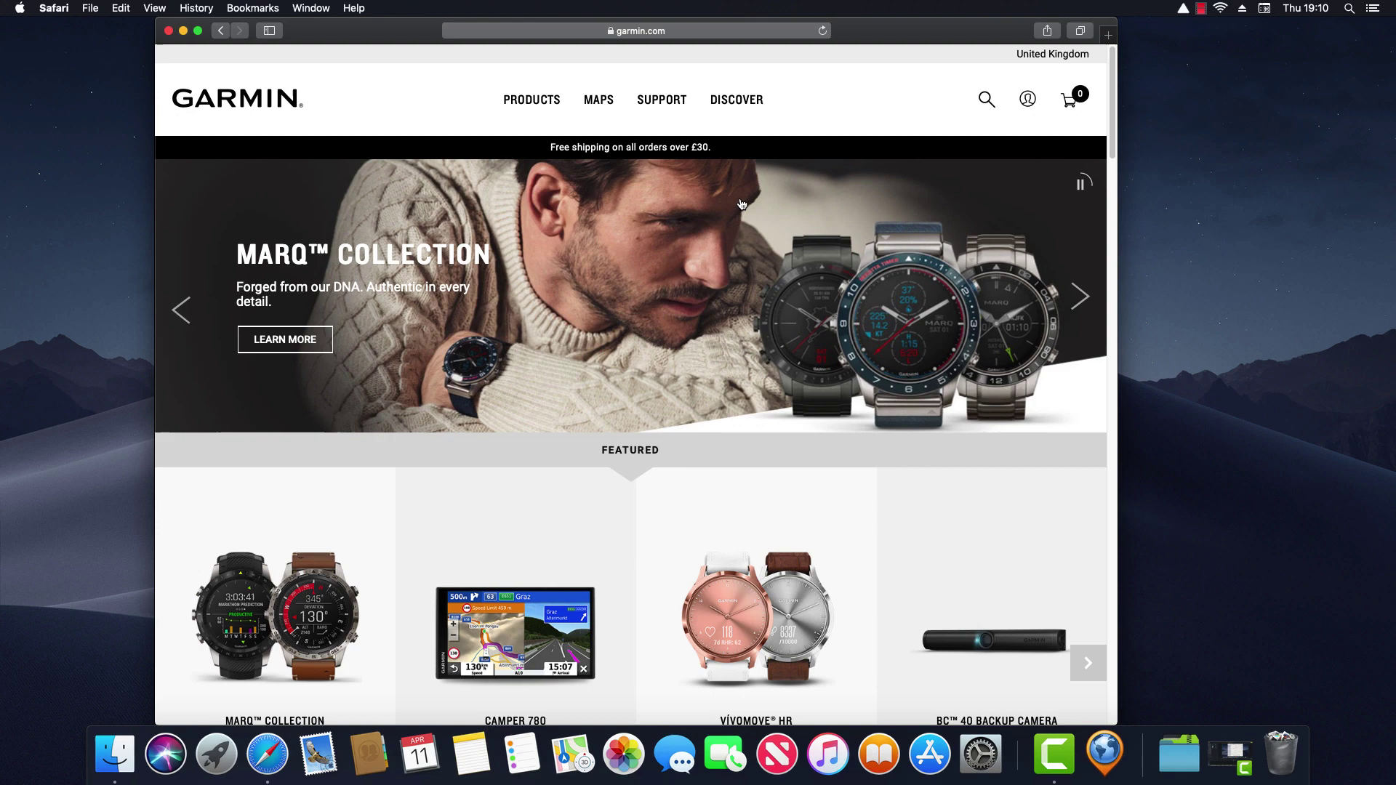
click(747, 109)
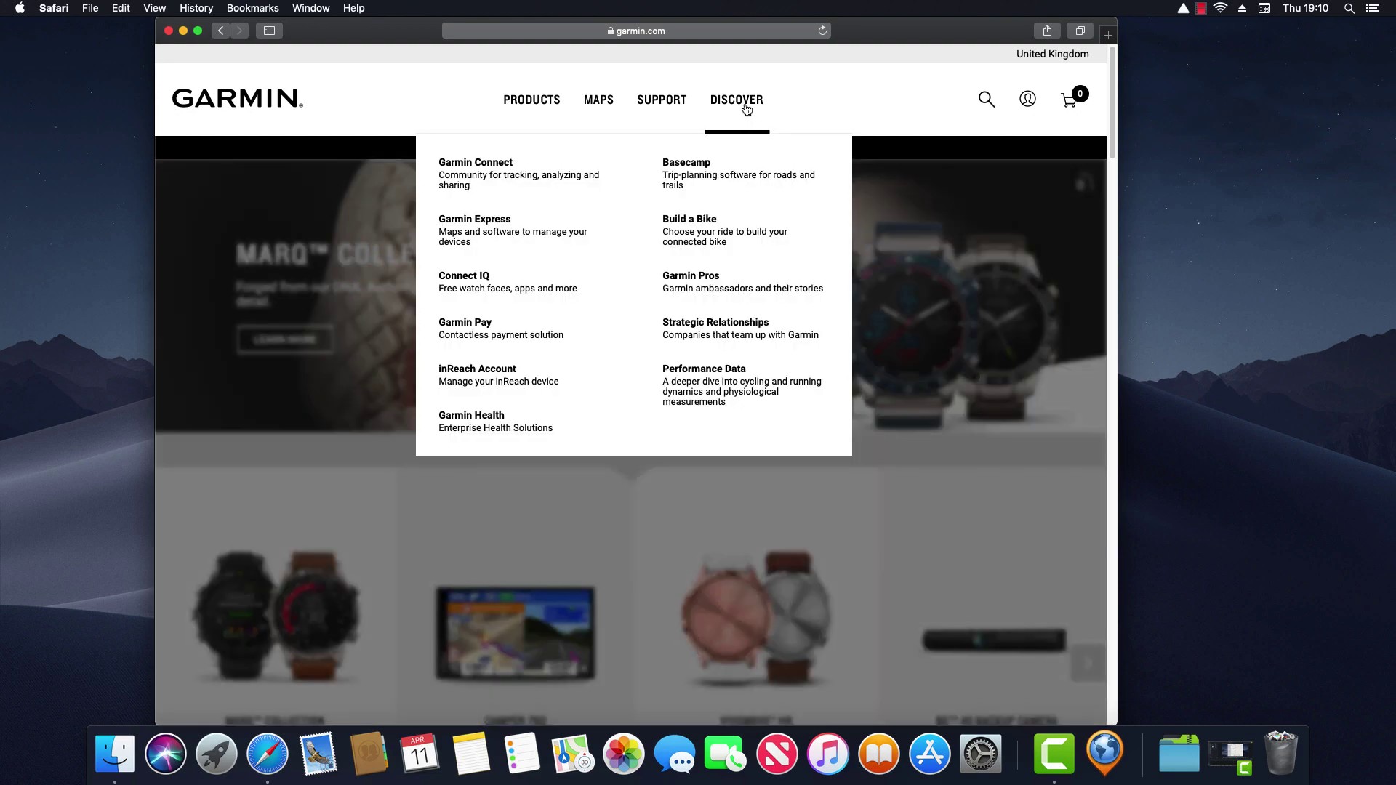
click(705, 177)
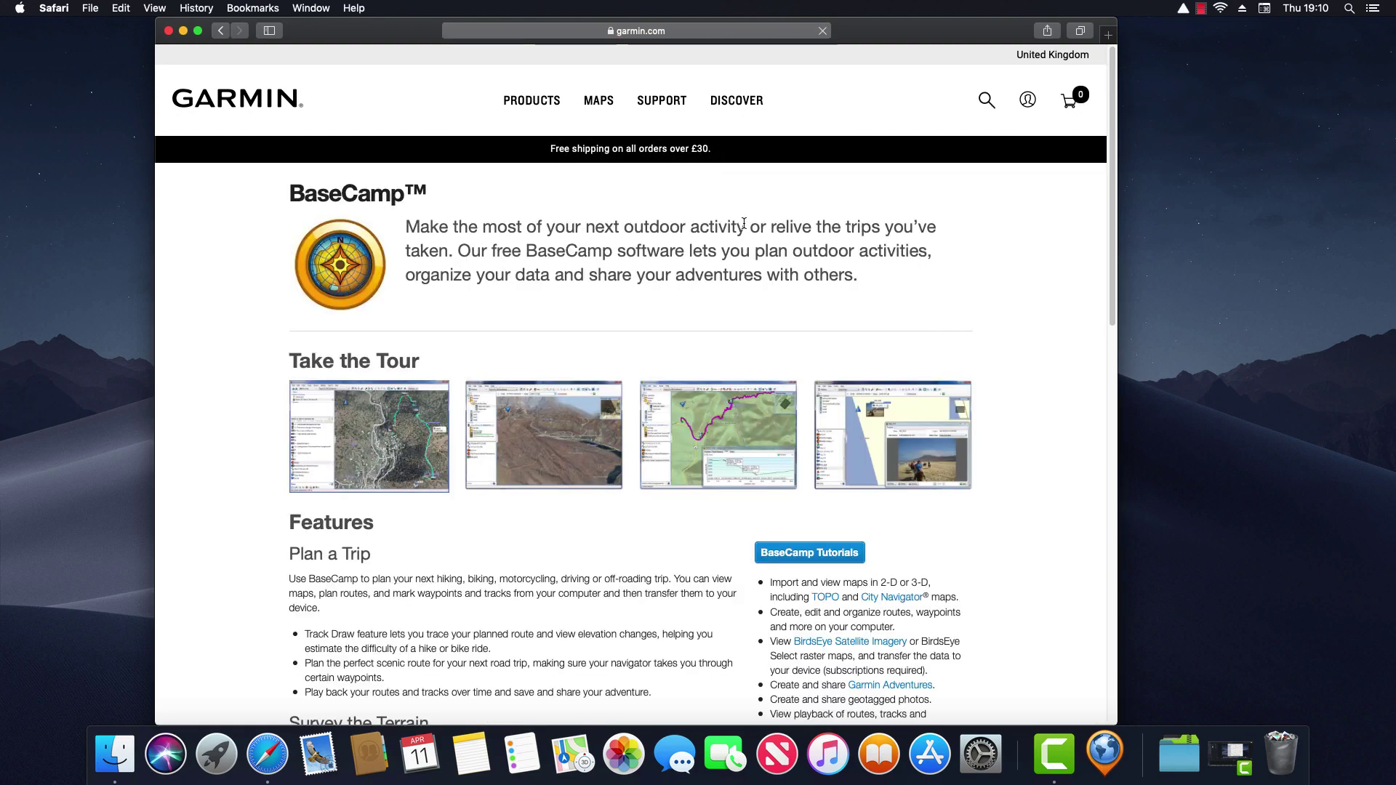
scroll(1023, 338, down, 5)
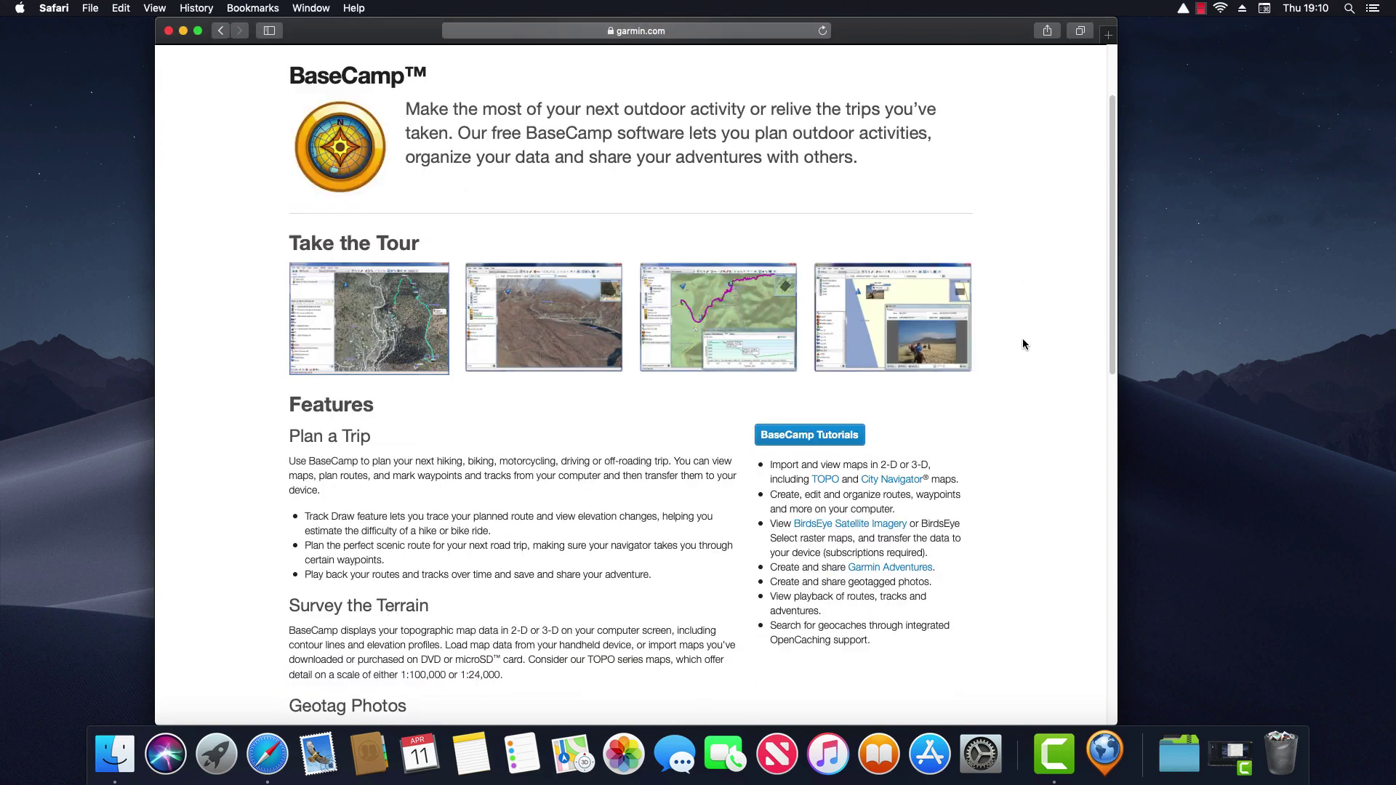
scroll(1023, 349, down, 15)
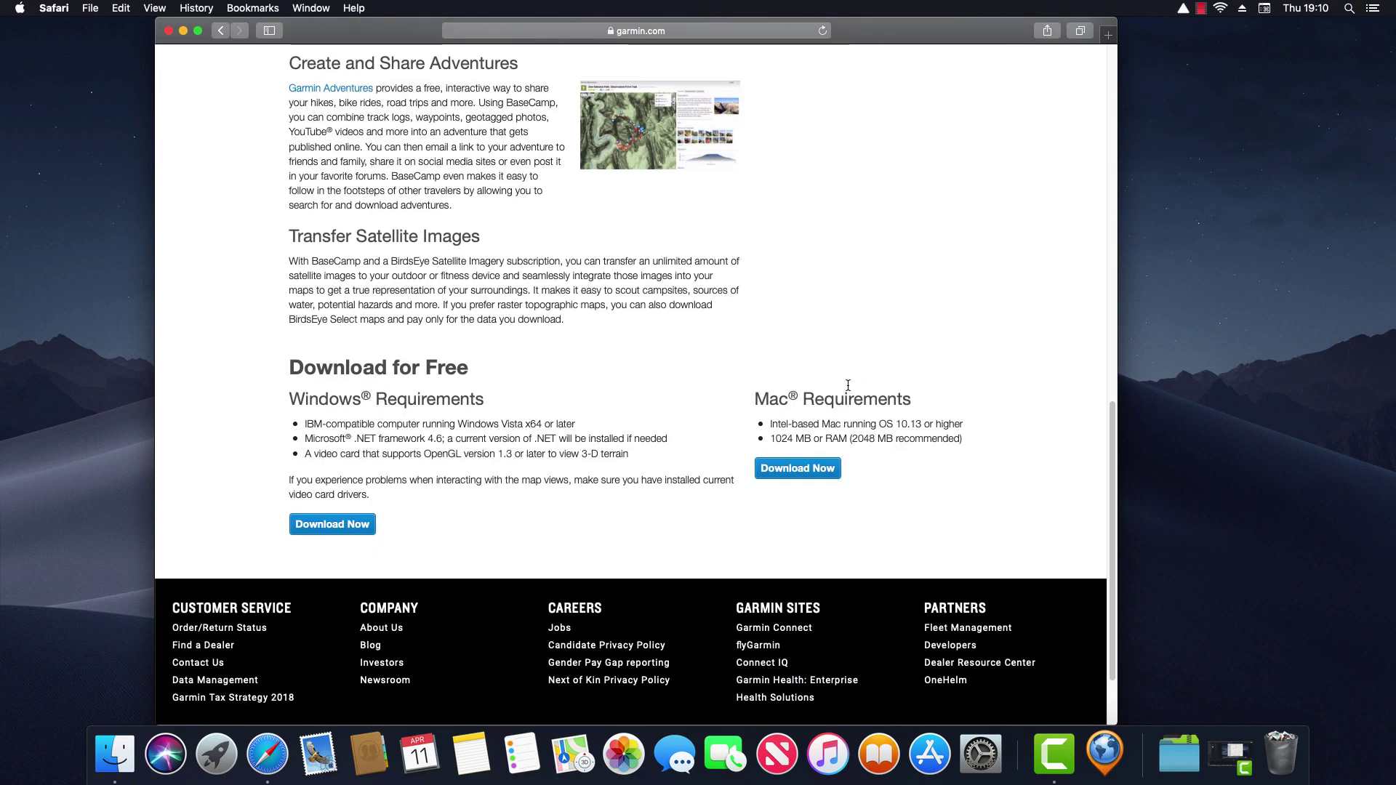
Download BaseCampforMac_484.dmg (95.9 MB) for version 4.8.4 and open it from Safari's downloads list.
click(805, 474)
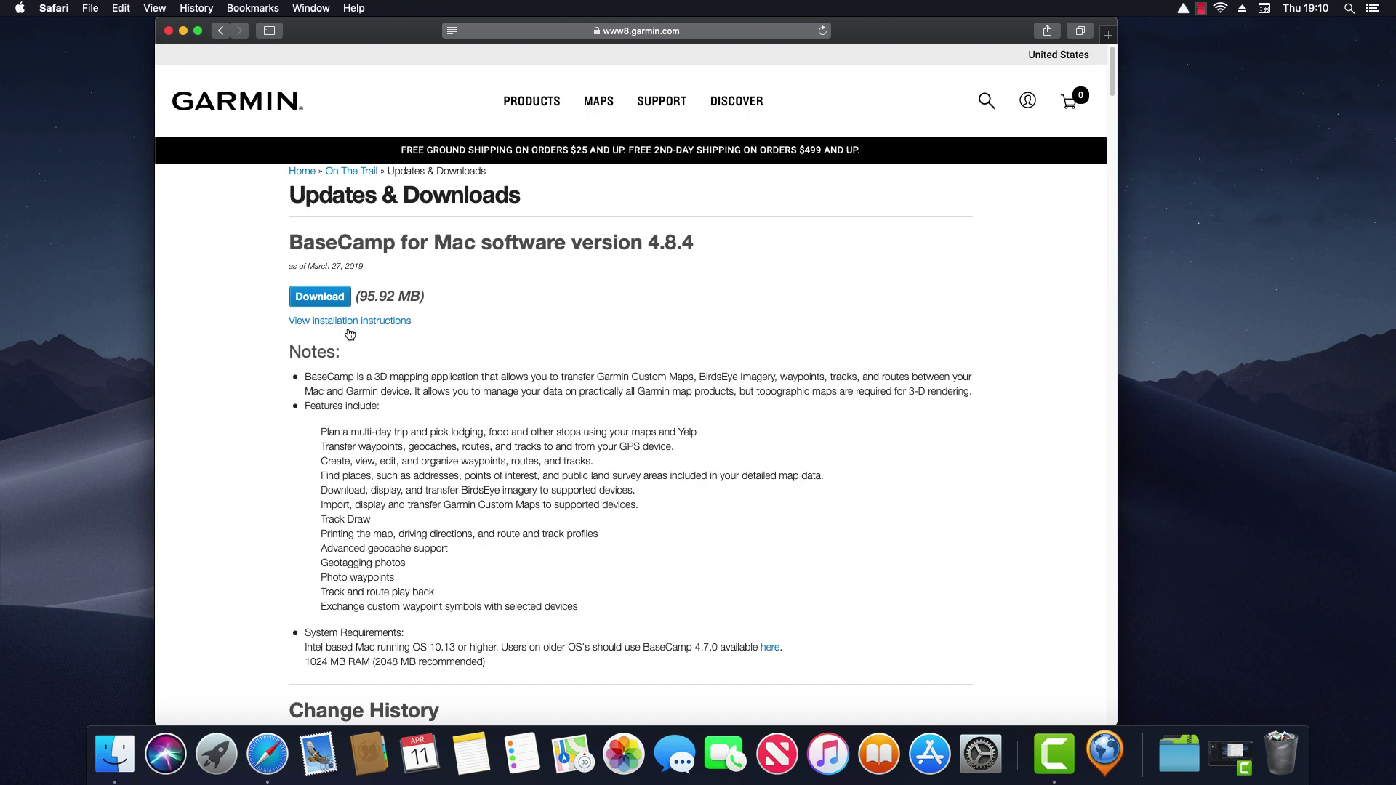
click(320, 302)
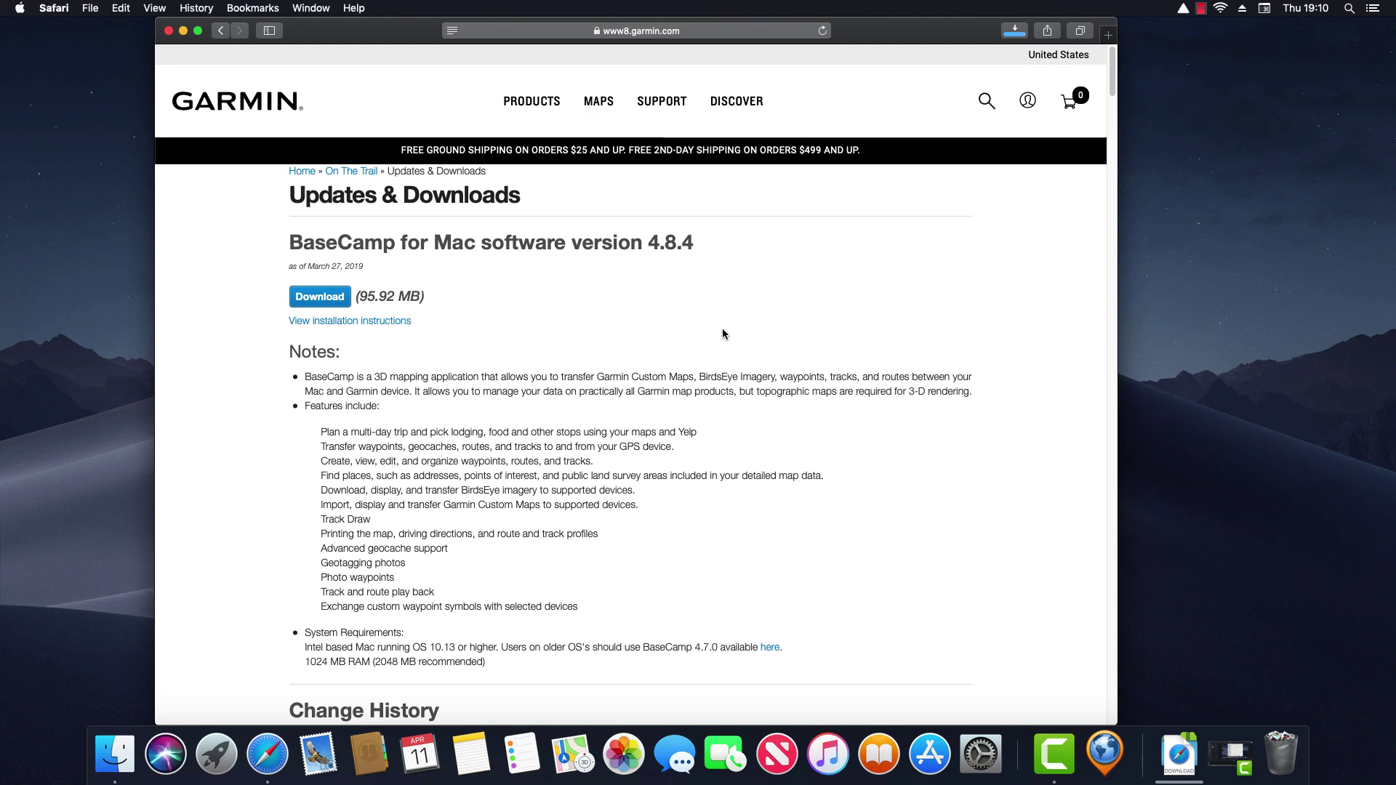
click(1013, 31)
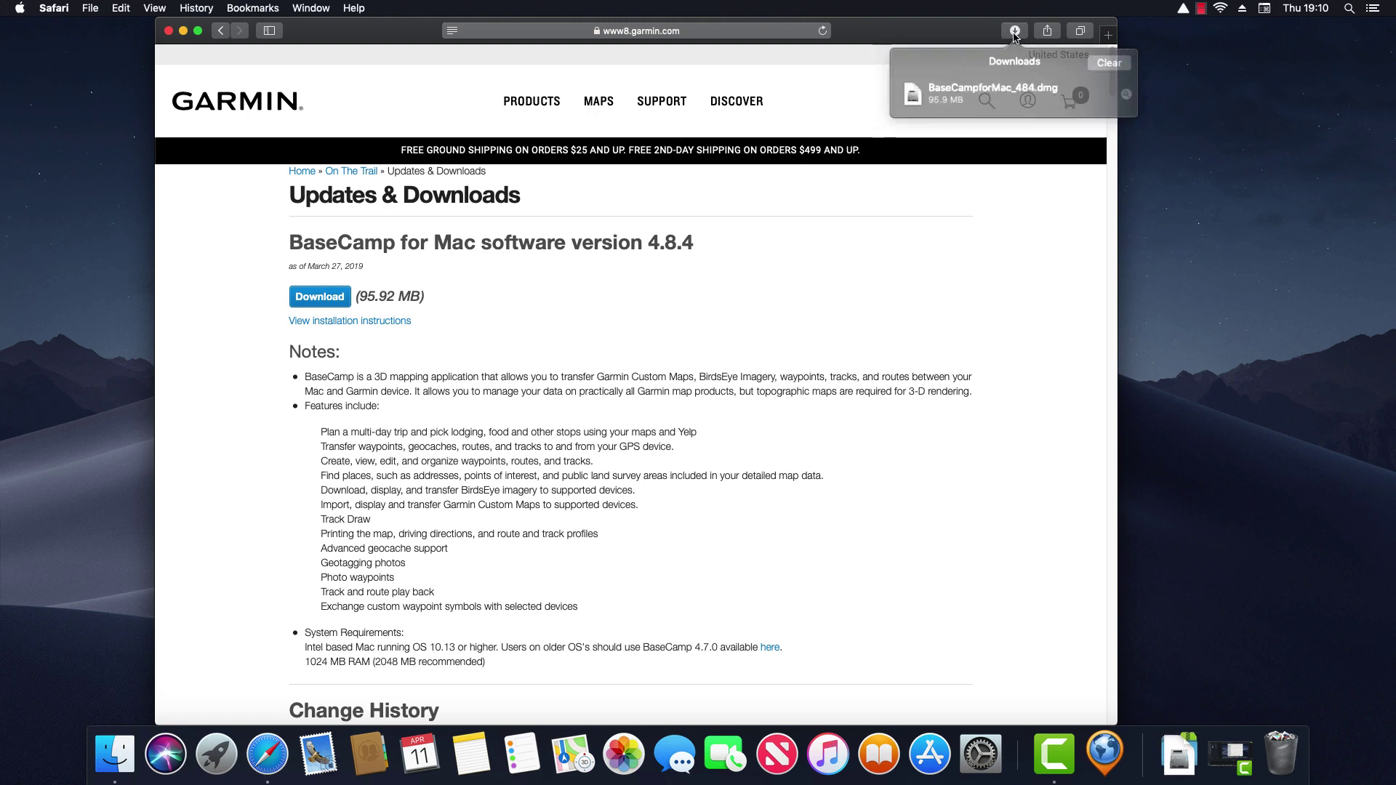
click(1010, 98)
Mount the BaseCamp disk image, launch Install BaseCamp.pkg, and minimize the Finder and Safari windows.
double_click(1009, 98)
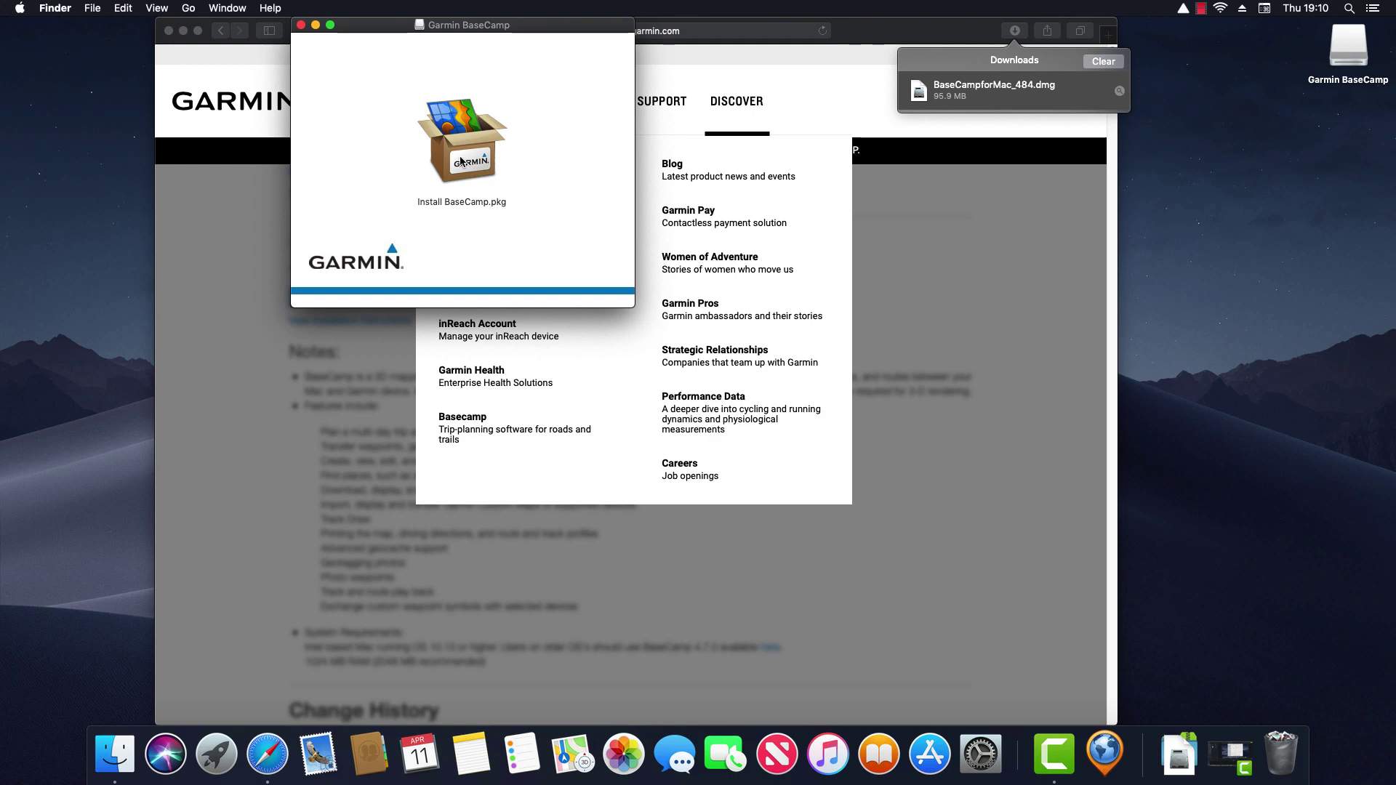
double_click(460, 162)
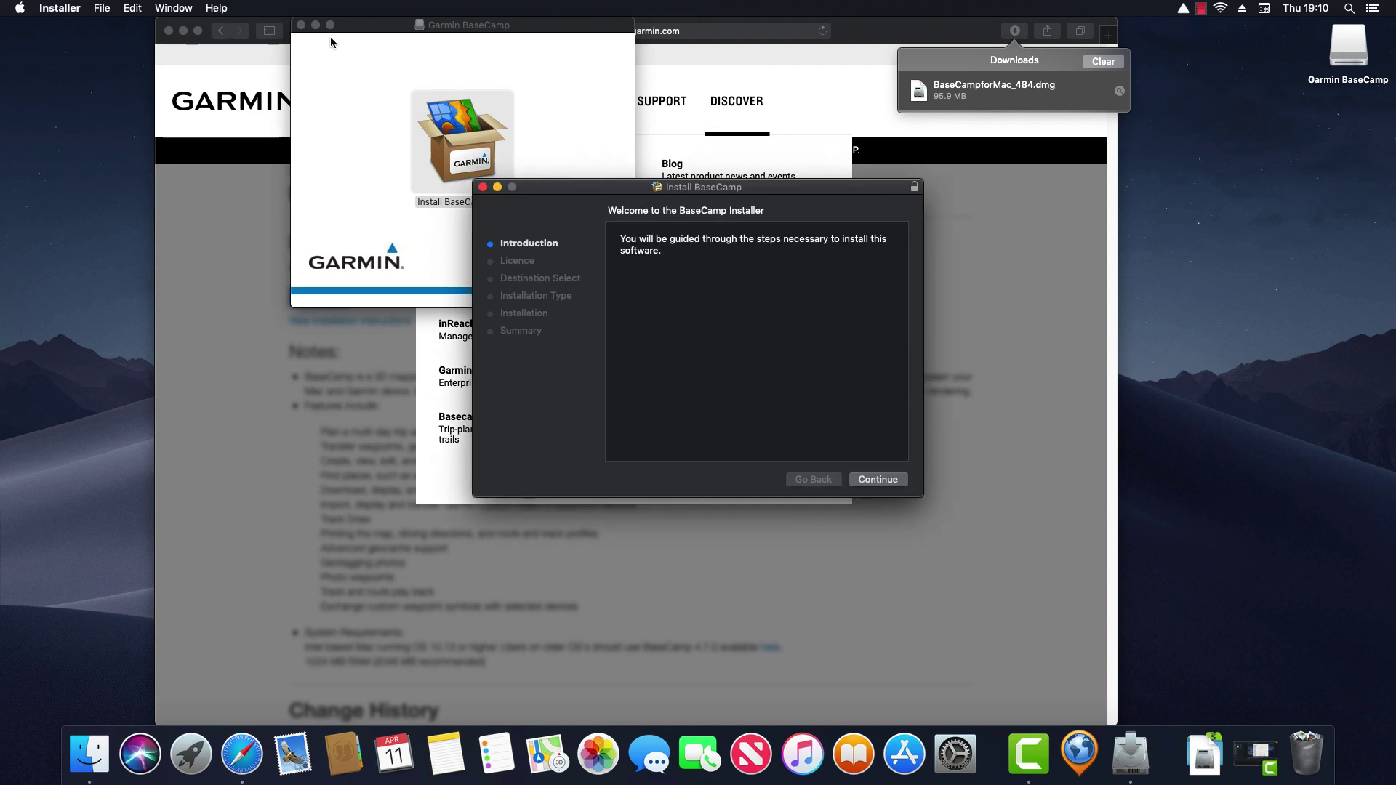
click(316, 25)
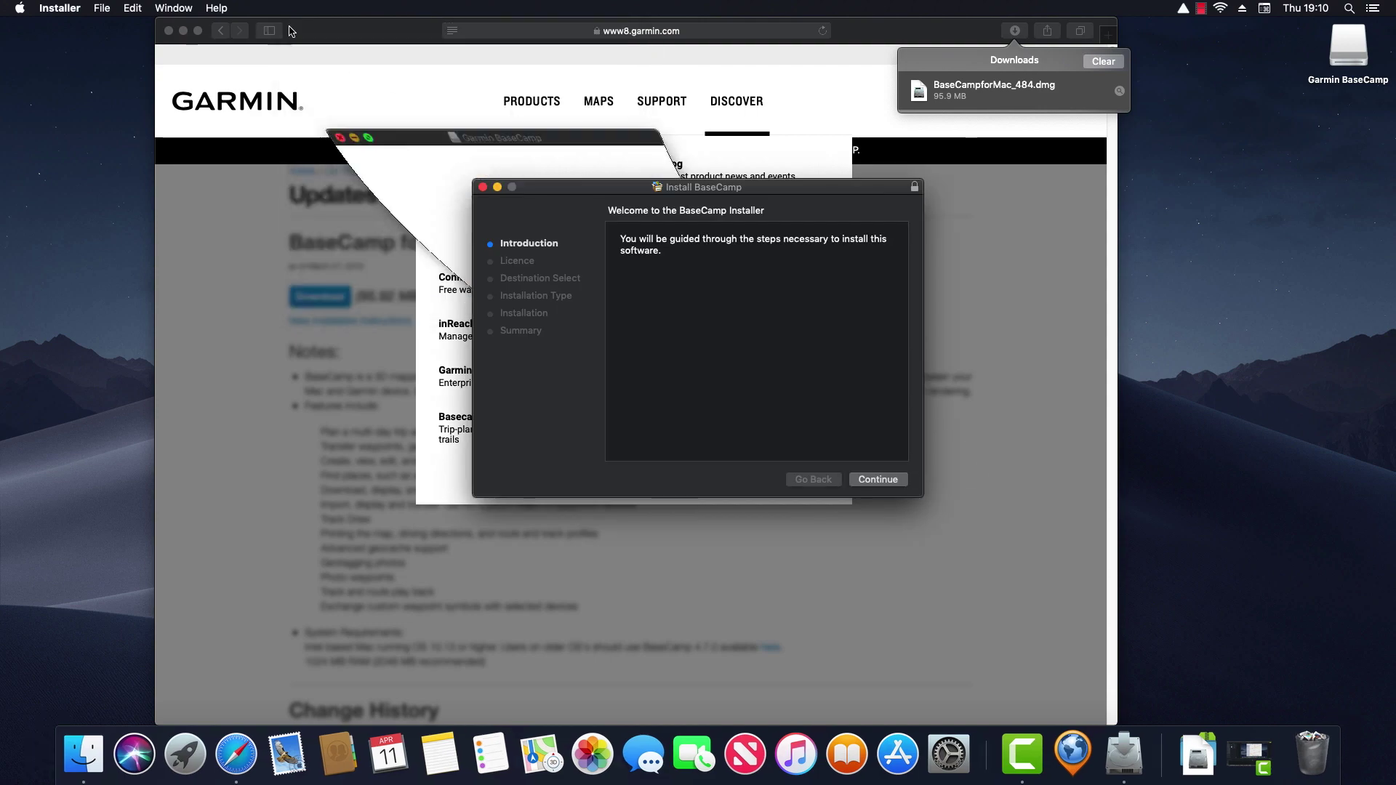
click(183, 32)
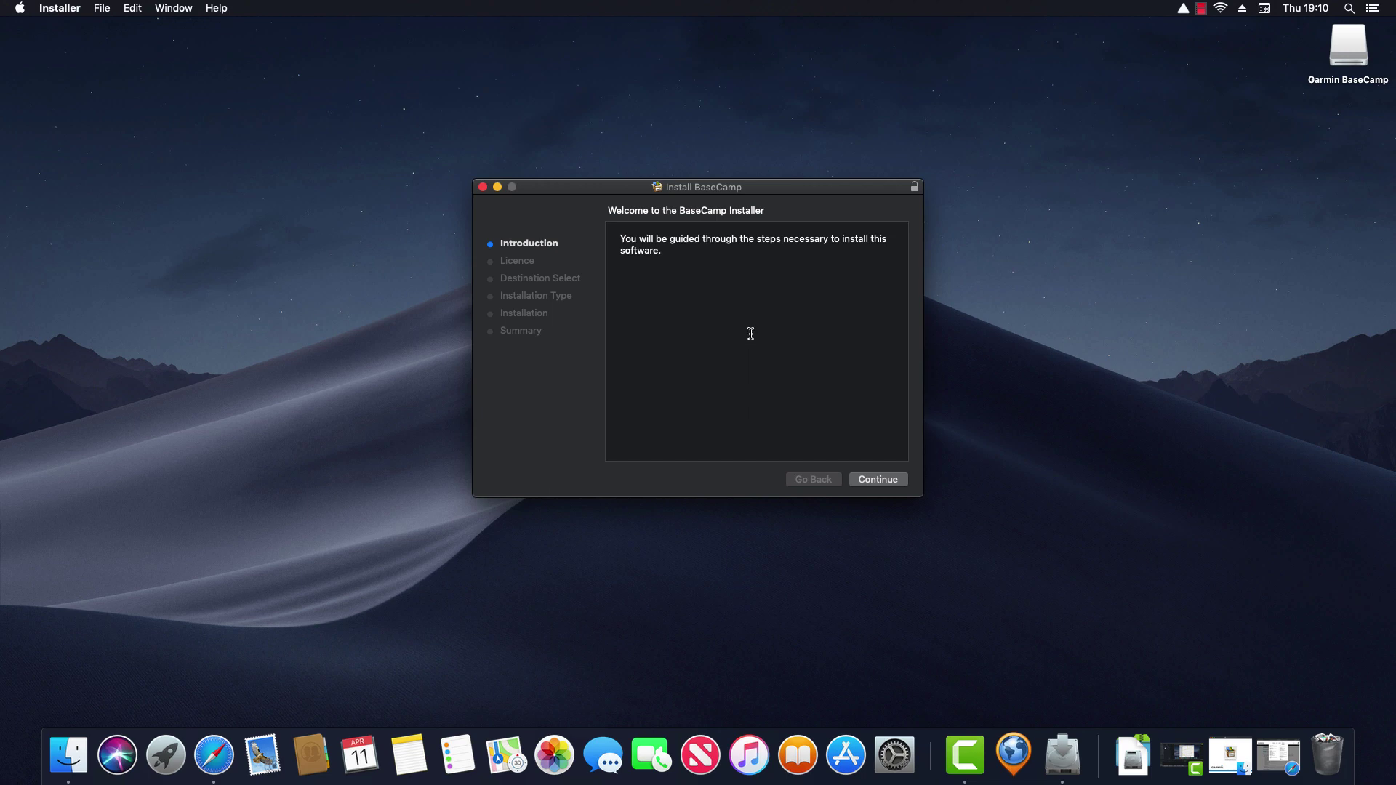
Go past the installer welcome, scroll through the BaseCamp licence, and agree to it.
click(878, 480)
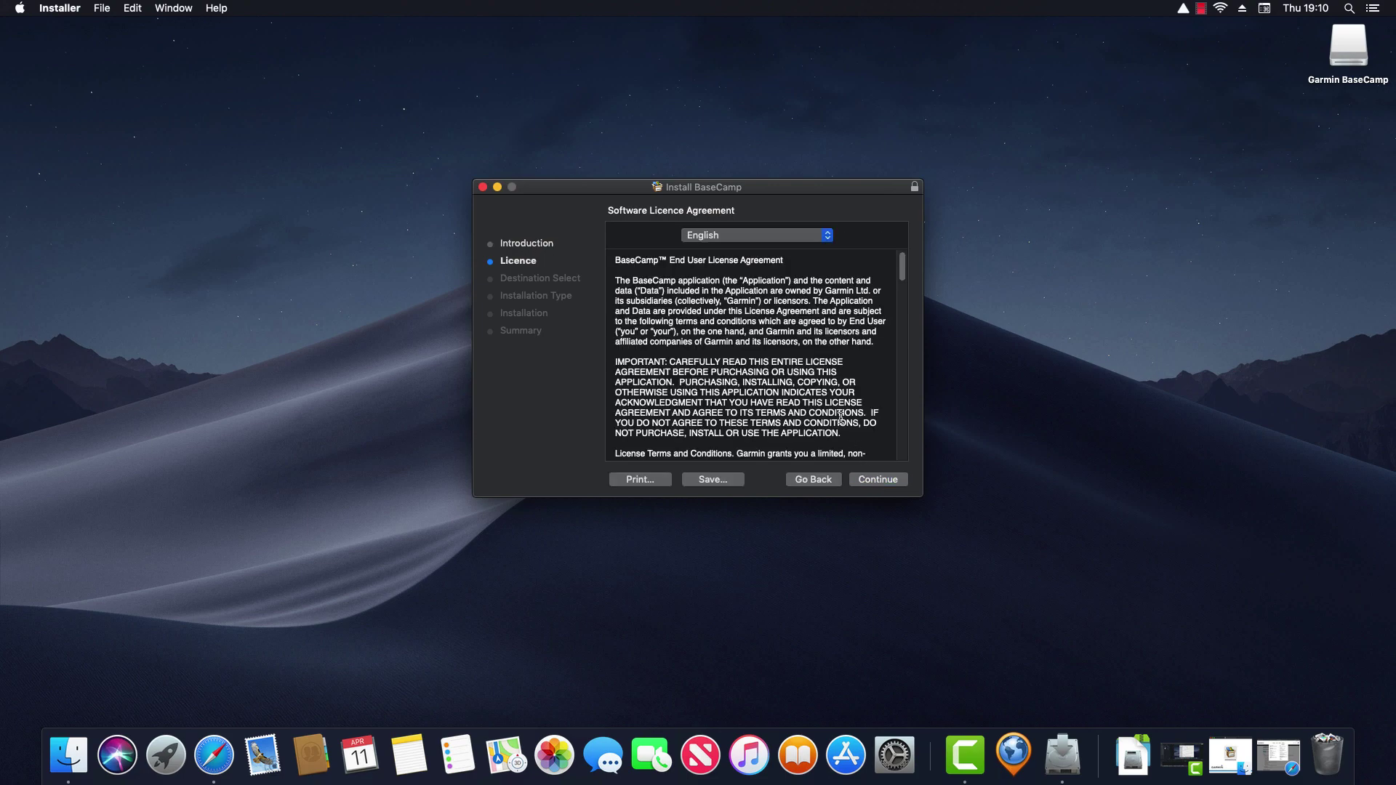
drag(902, 270, 903, 445)
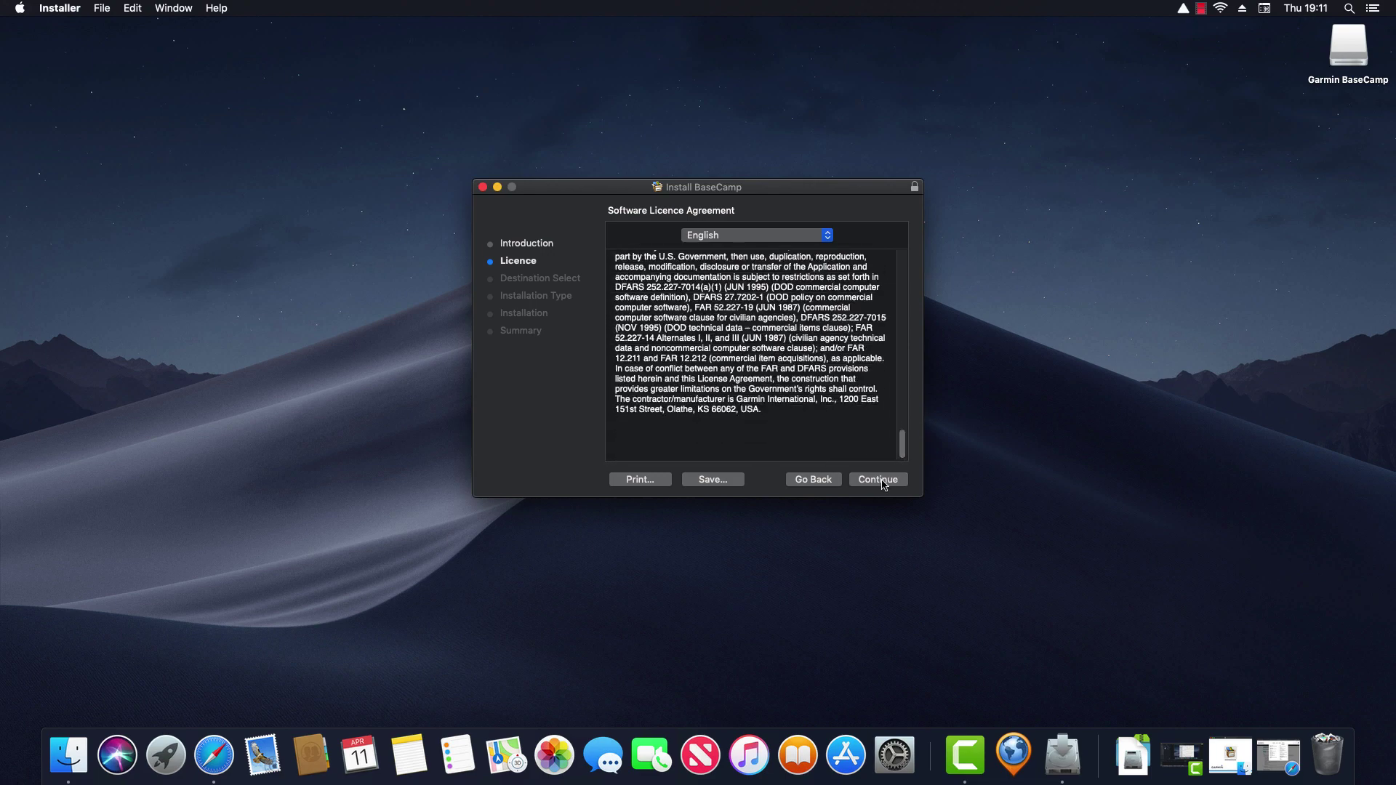
click(879, 480)
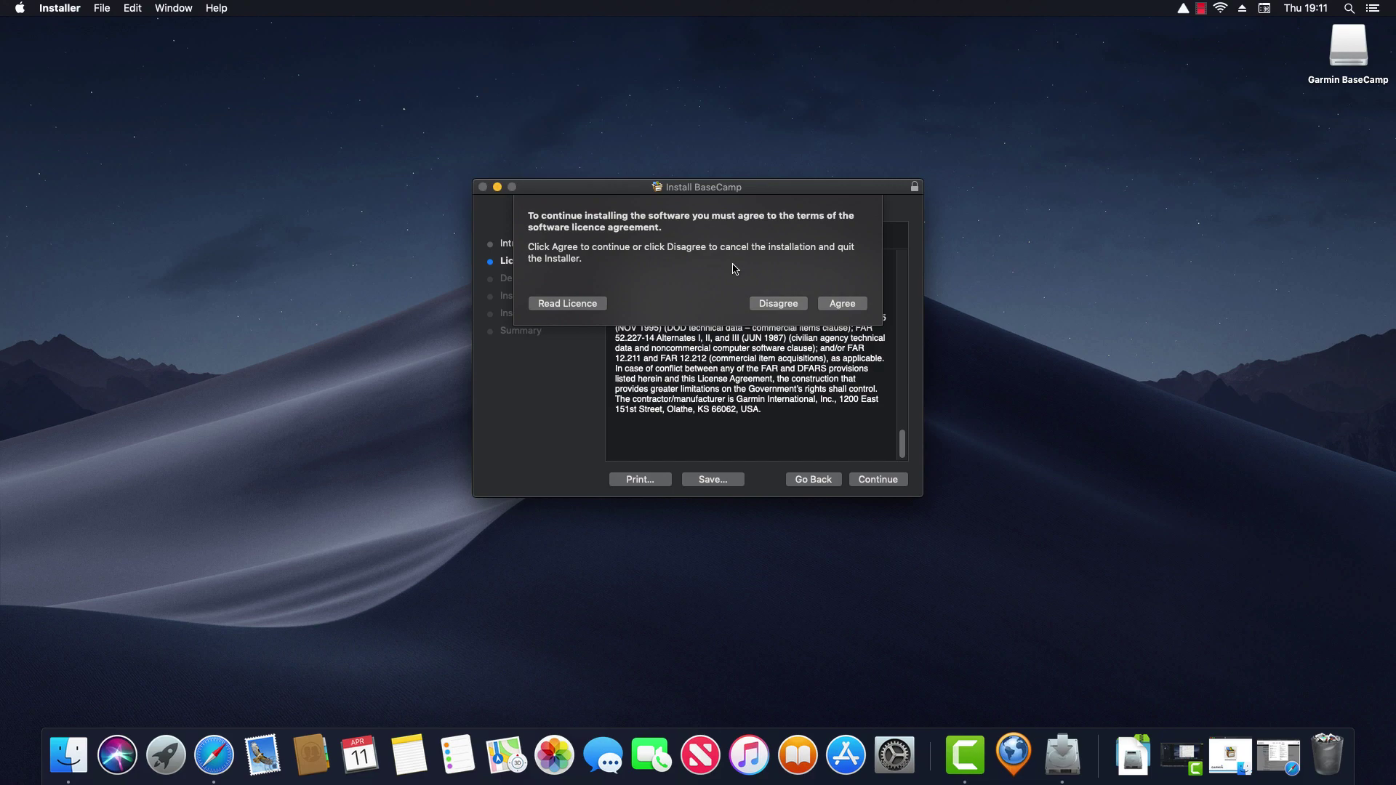
click(843, 304)
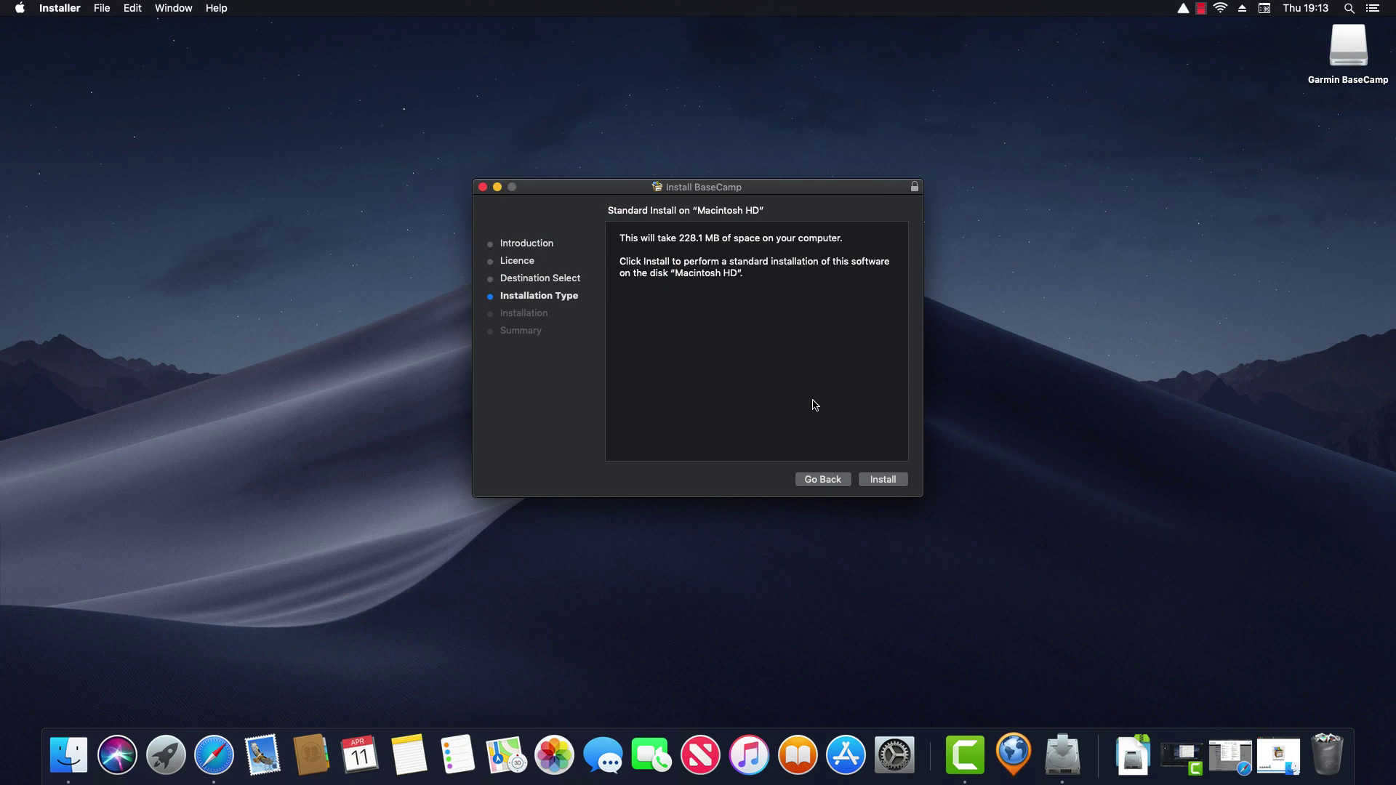
Start the standard 228.1 MB install on Macintosh HD and authorize it with the account password.
click(882, 481)
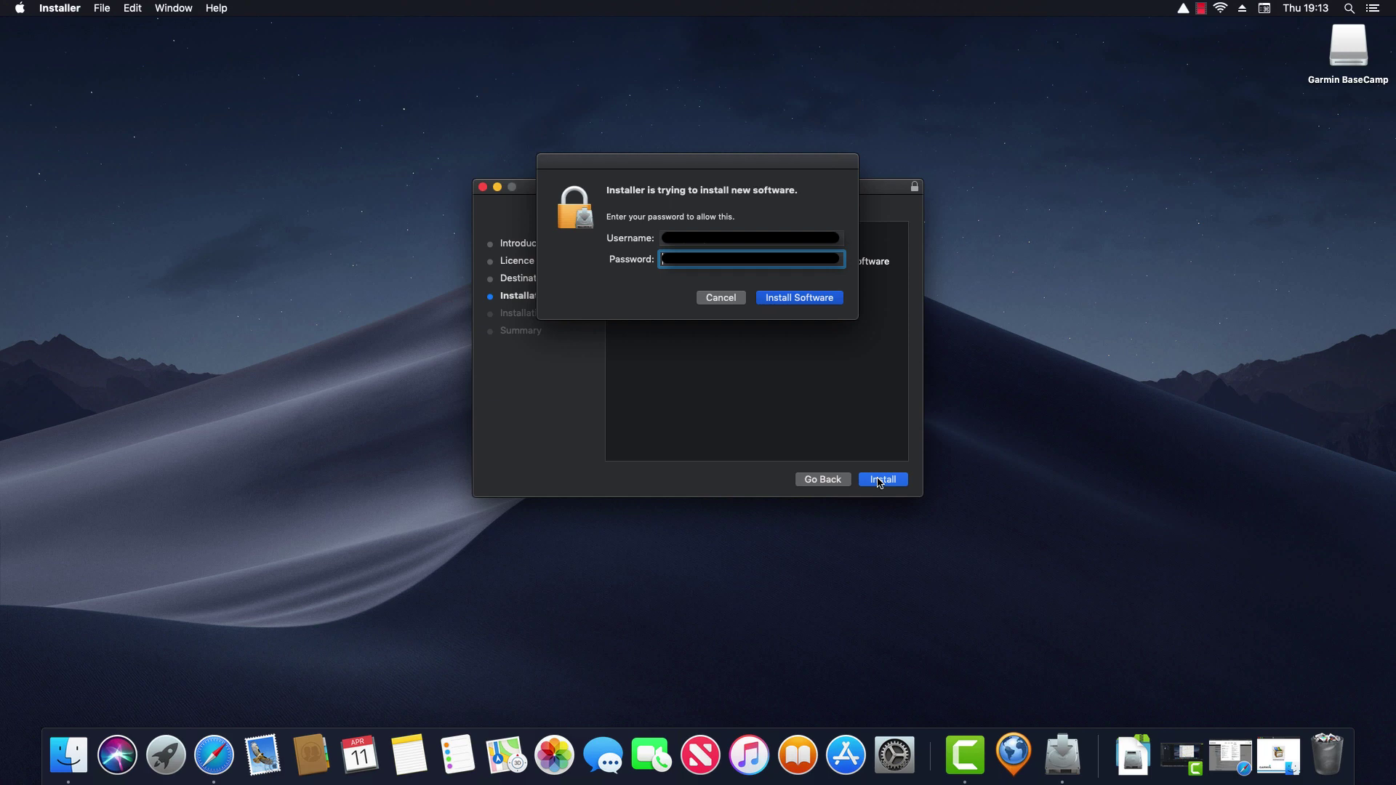
click(806, 301)
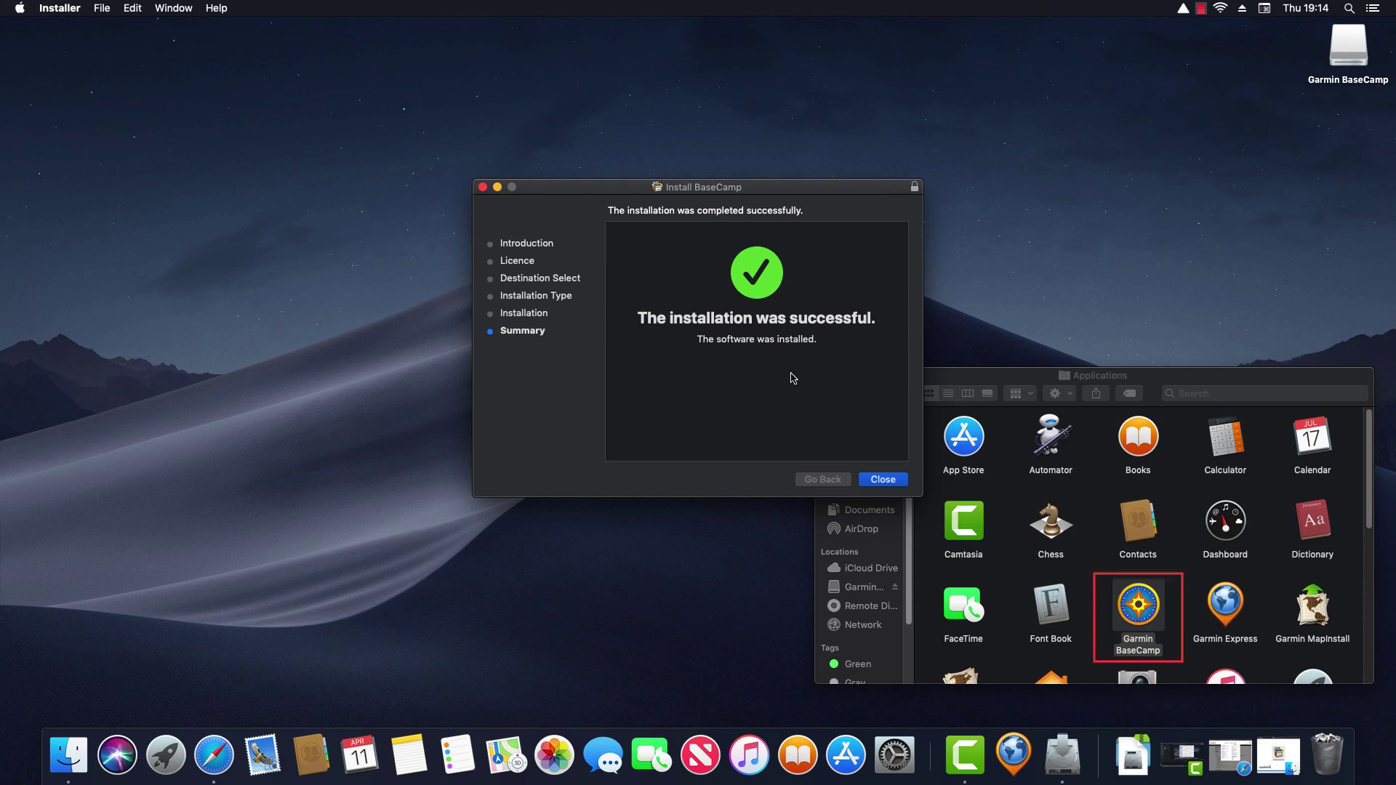
Close the installer, move the BaseCamp package to the Trash, and centre the Applications window.
click(882, 480)
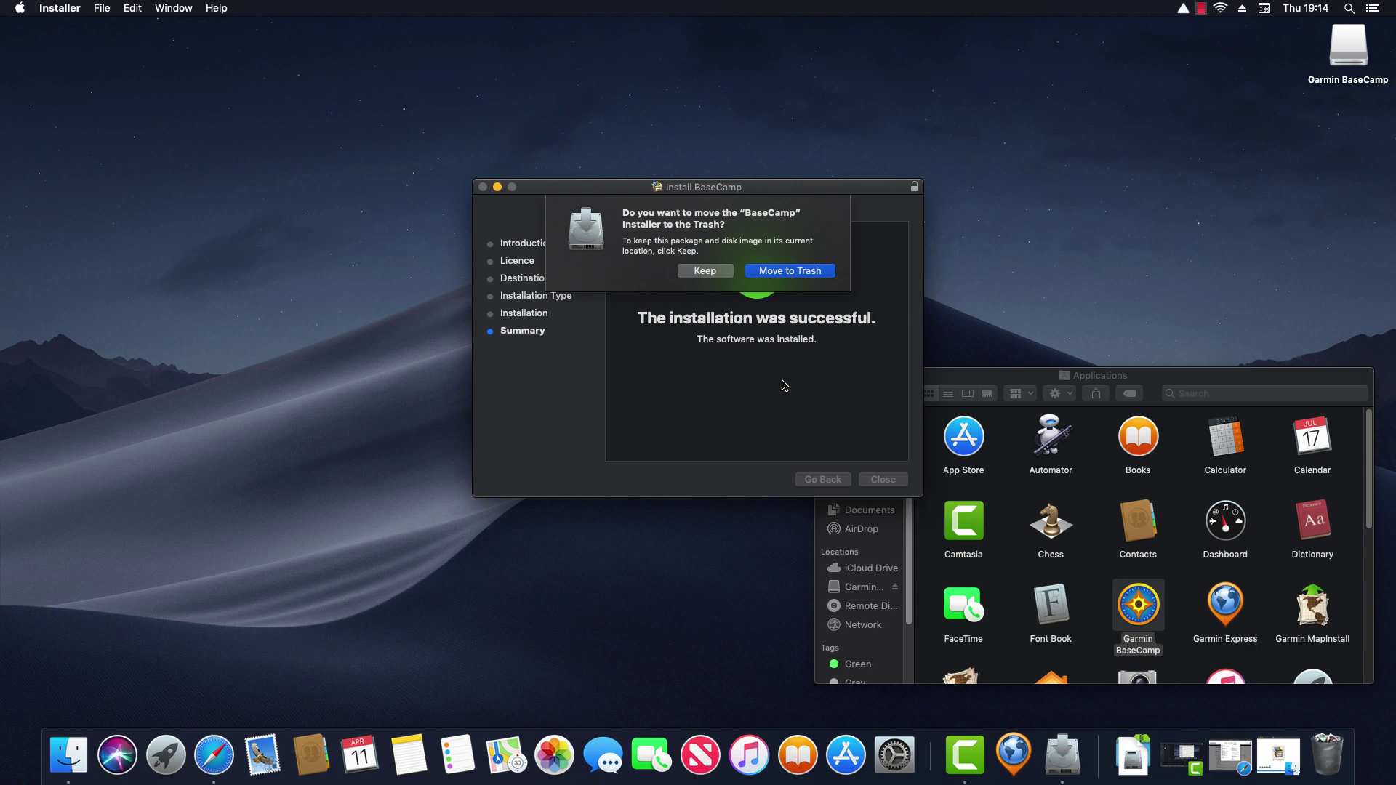
click(786, 272)
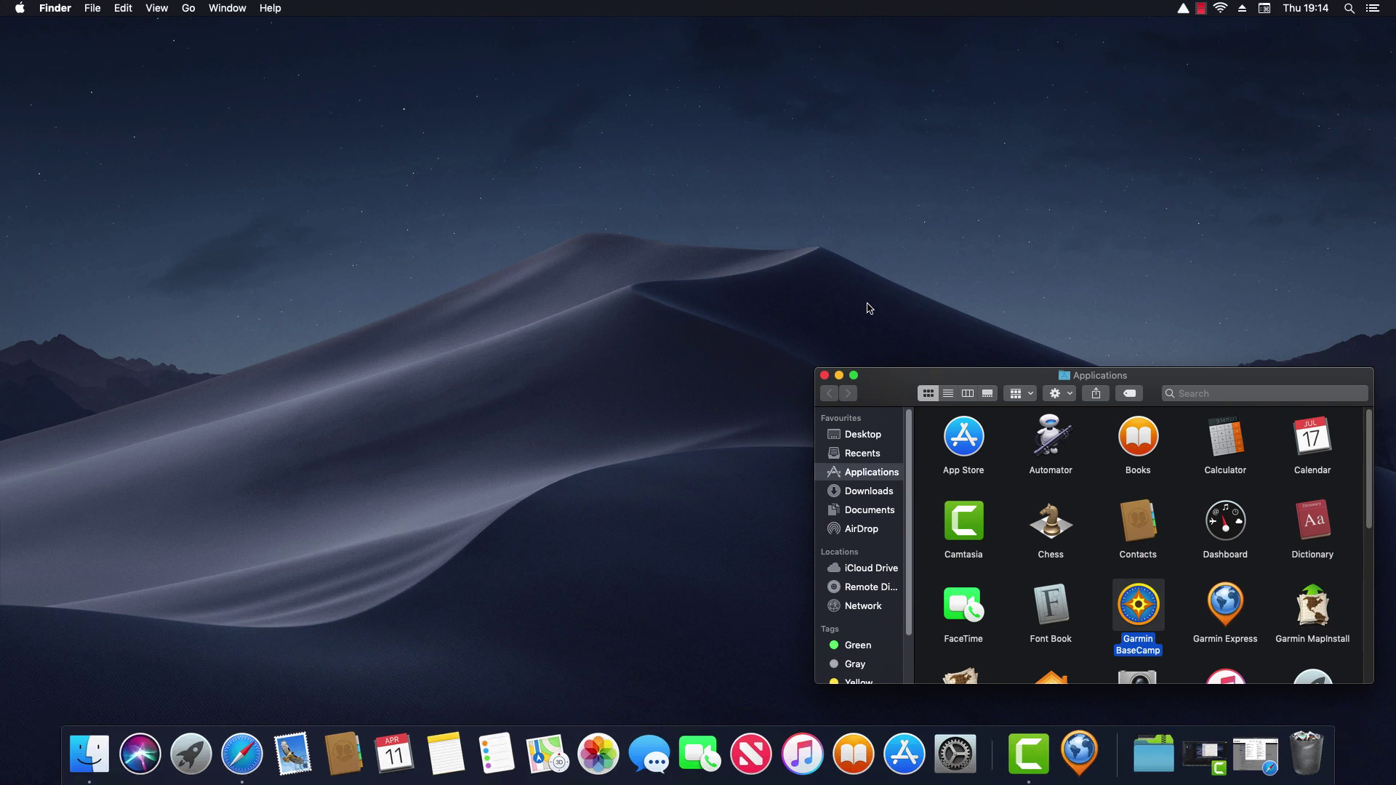
drag(945, 385, 541, 208)
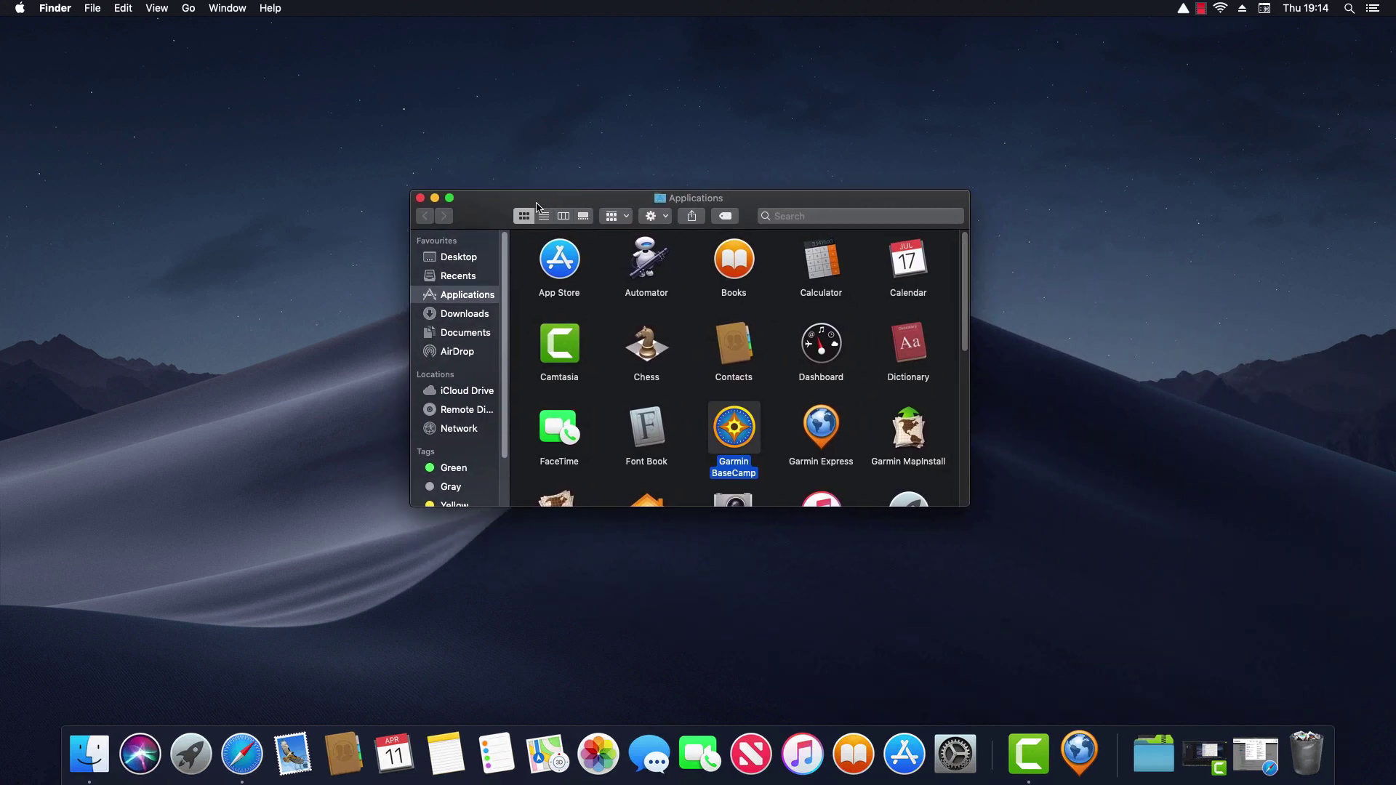
Launch Garmin BaseCamp from the Applications folder.
double_click(736, 427)
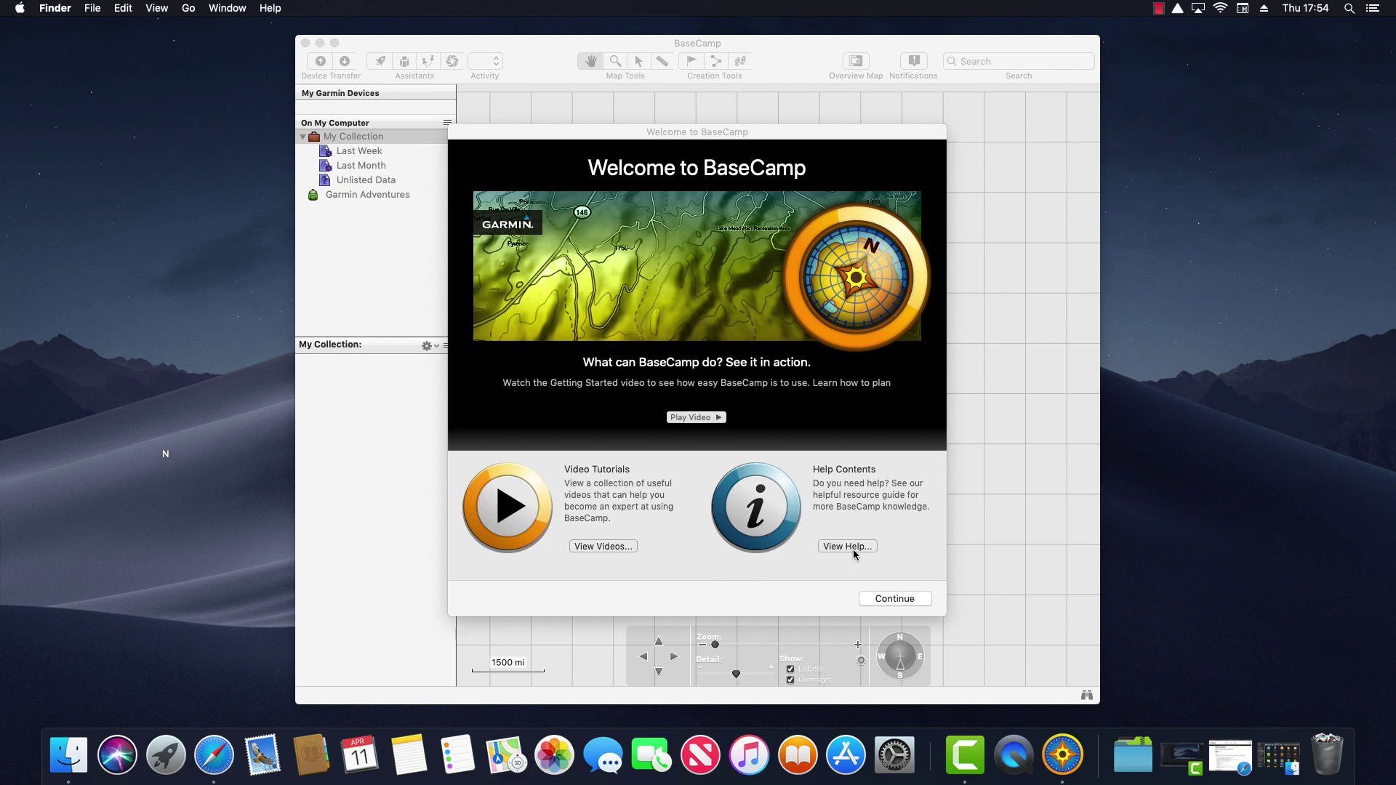
Pass the welcome screen, choose Driving as the activity, and start using BaseCamp.
click(893, 599)
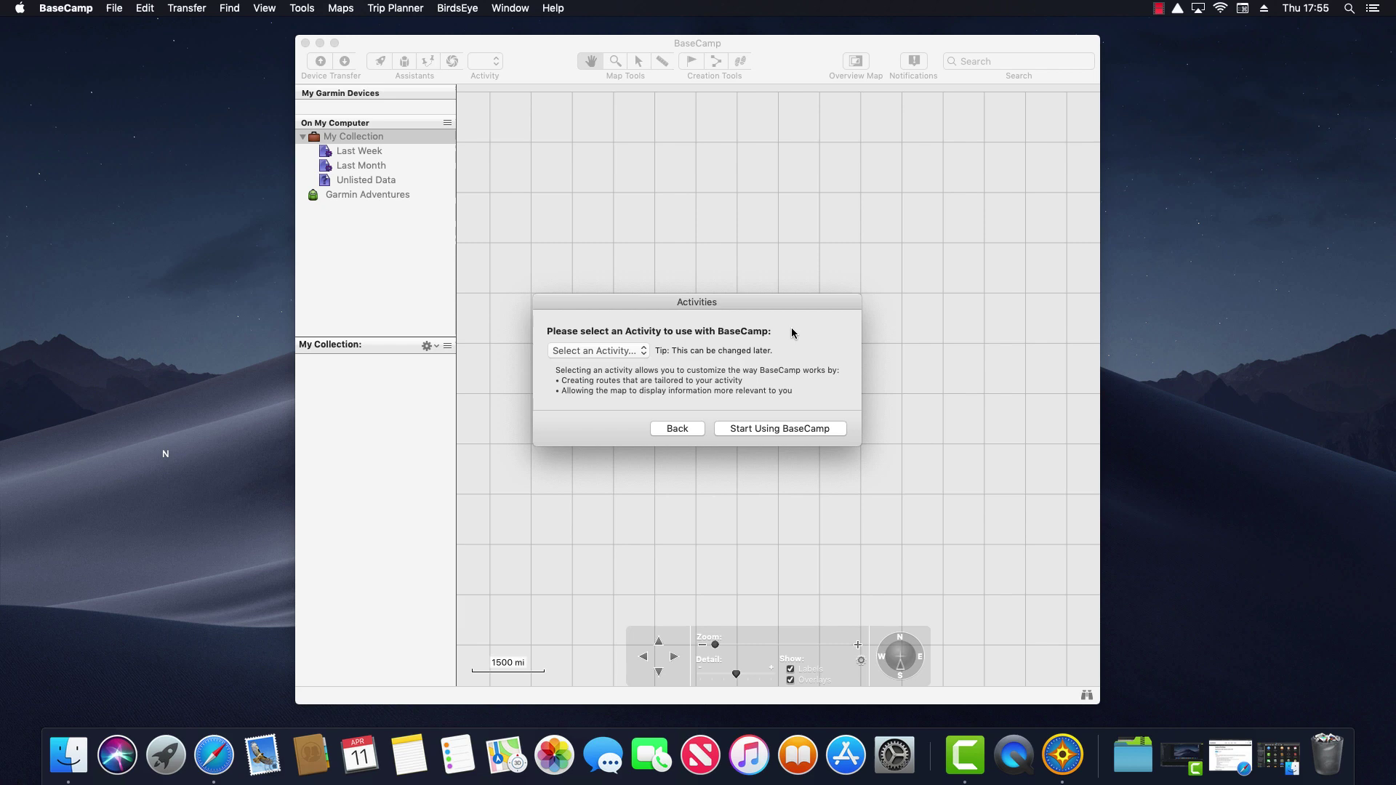
click(645, 353)
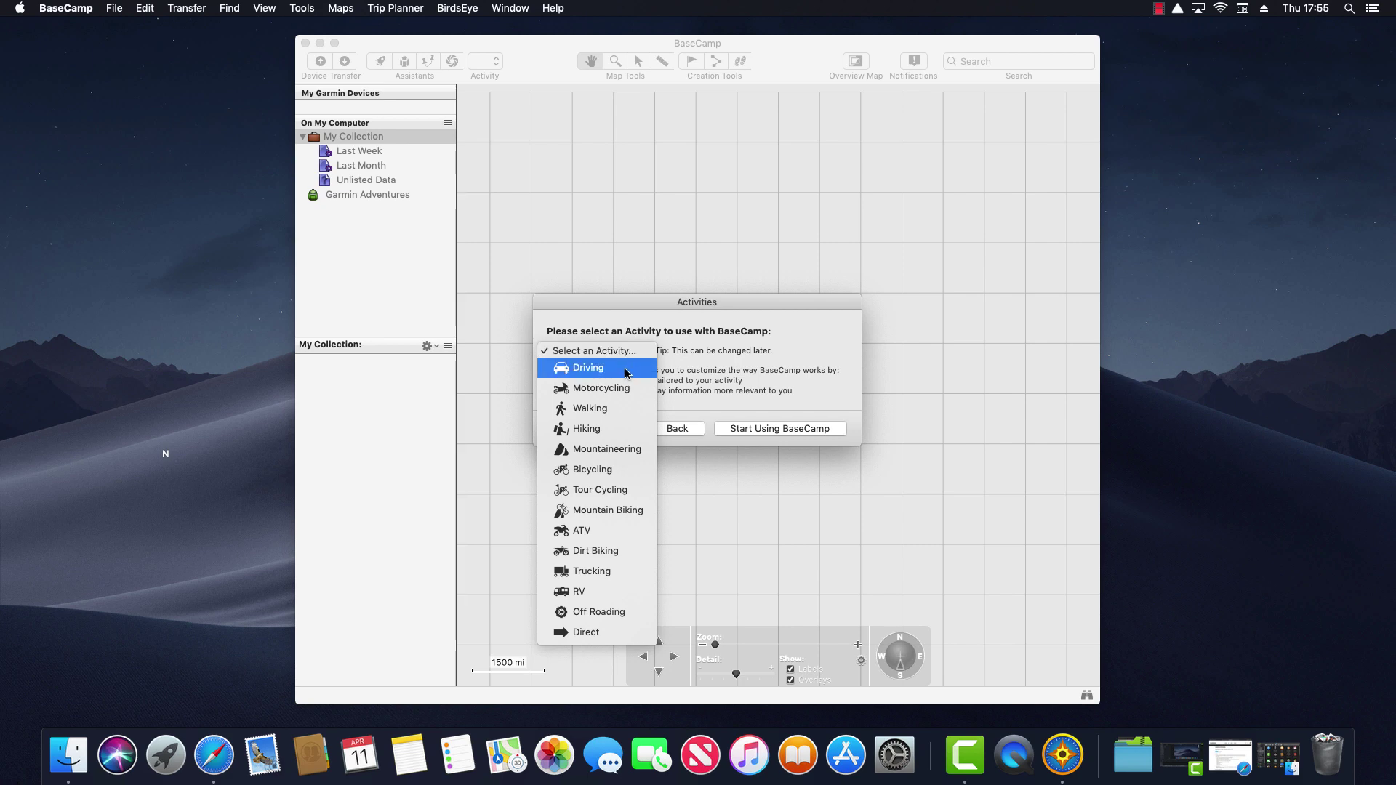
click(625, 372)
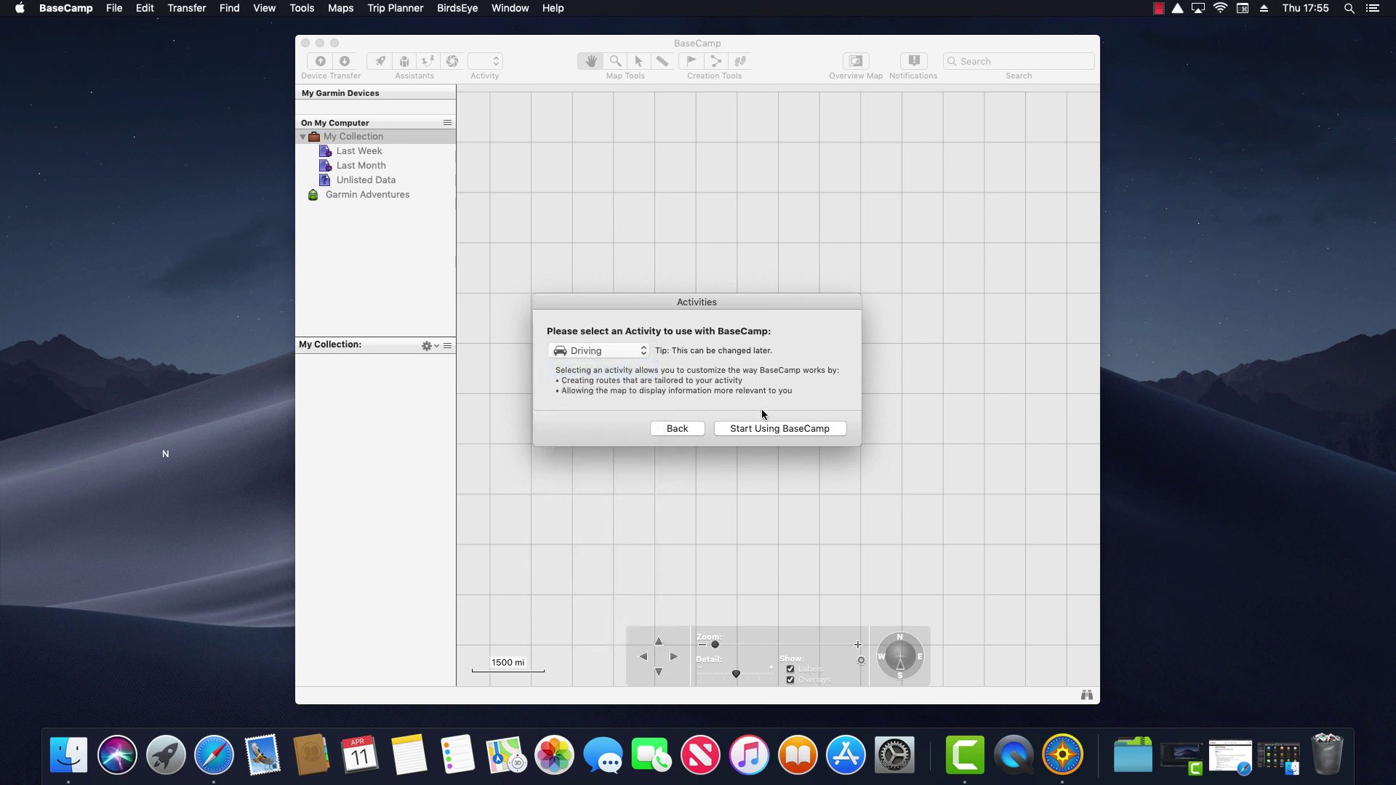
click(780, 431)
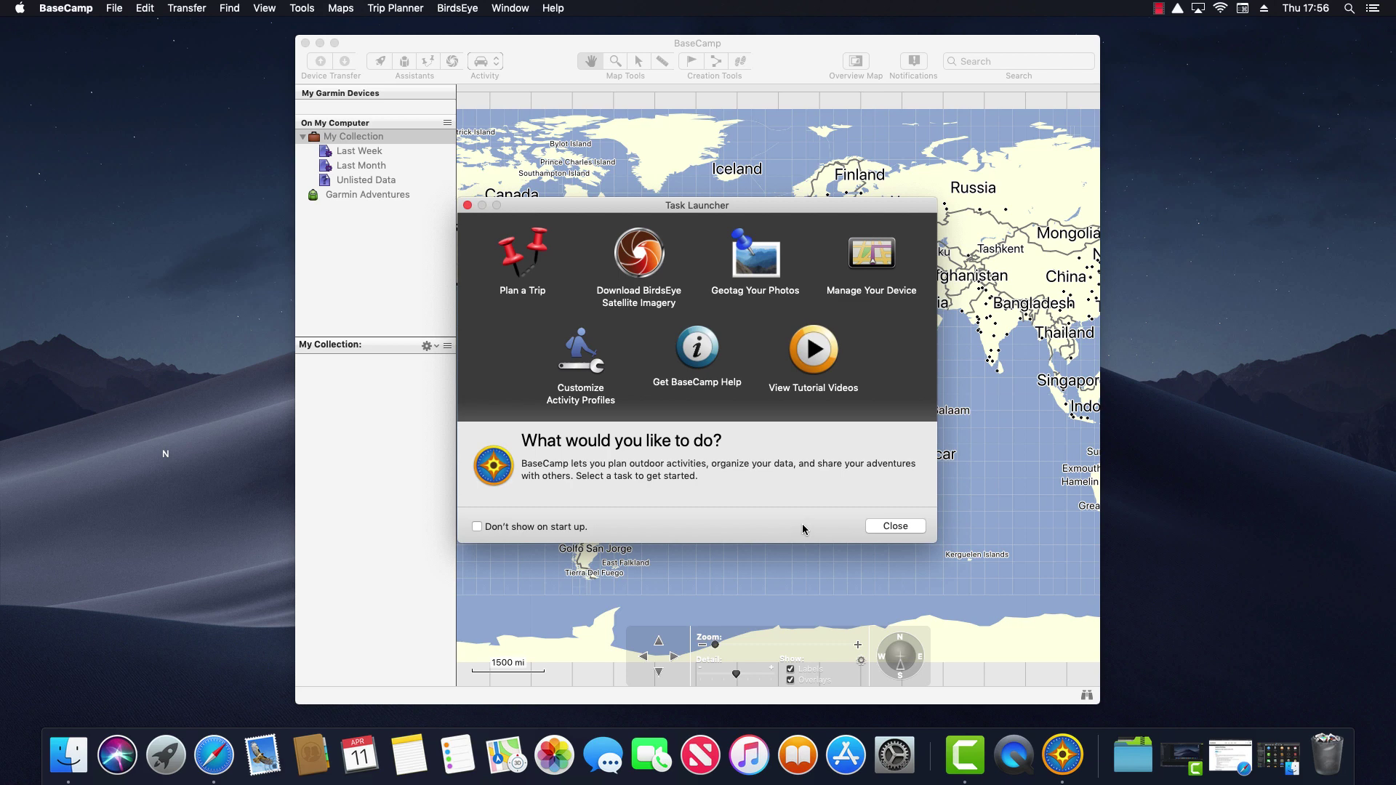
Close the Task Launcher with 'Don't show on start up' left unchecked.
click(477, 529)
click(477, 528)
click(896, 526)
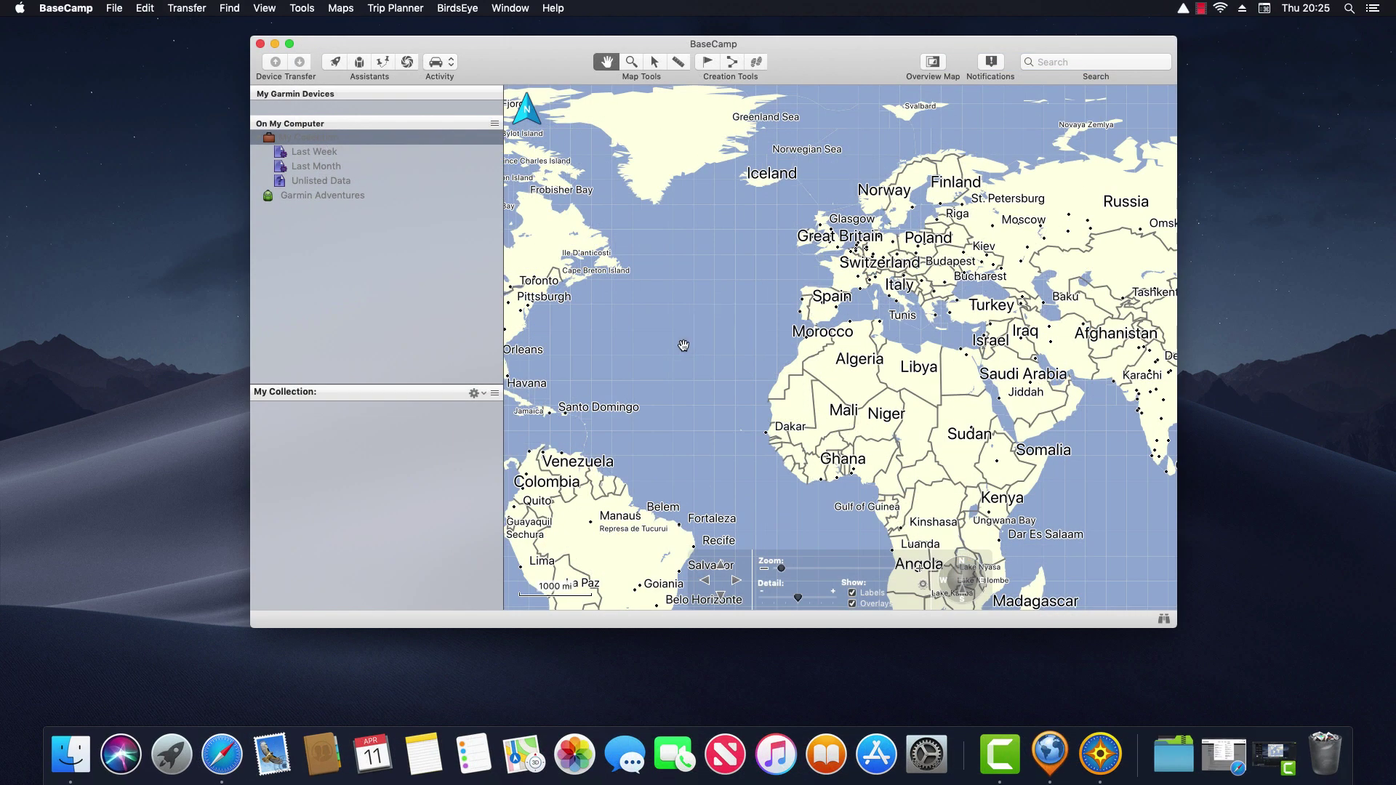
Maximize the BaseCamp window and zoom from Great Britain down to central London.
double_click(562, 45)
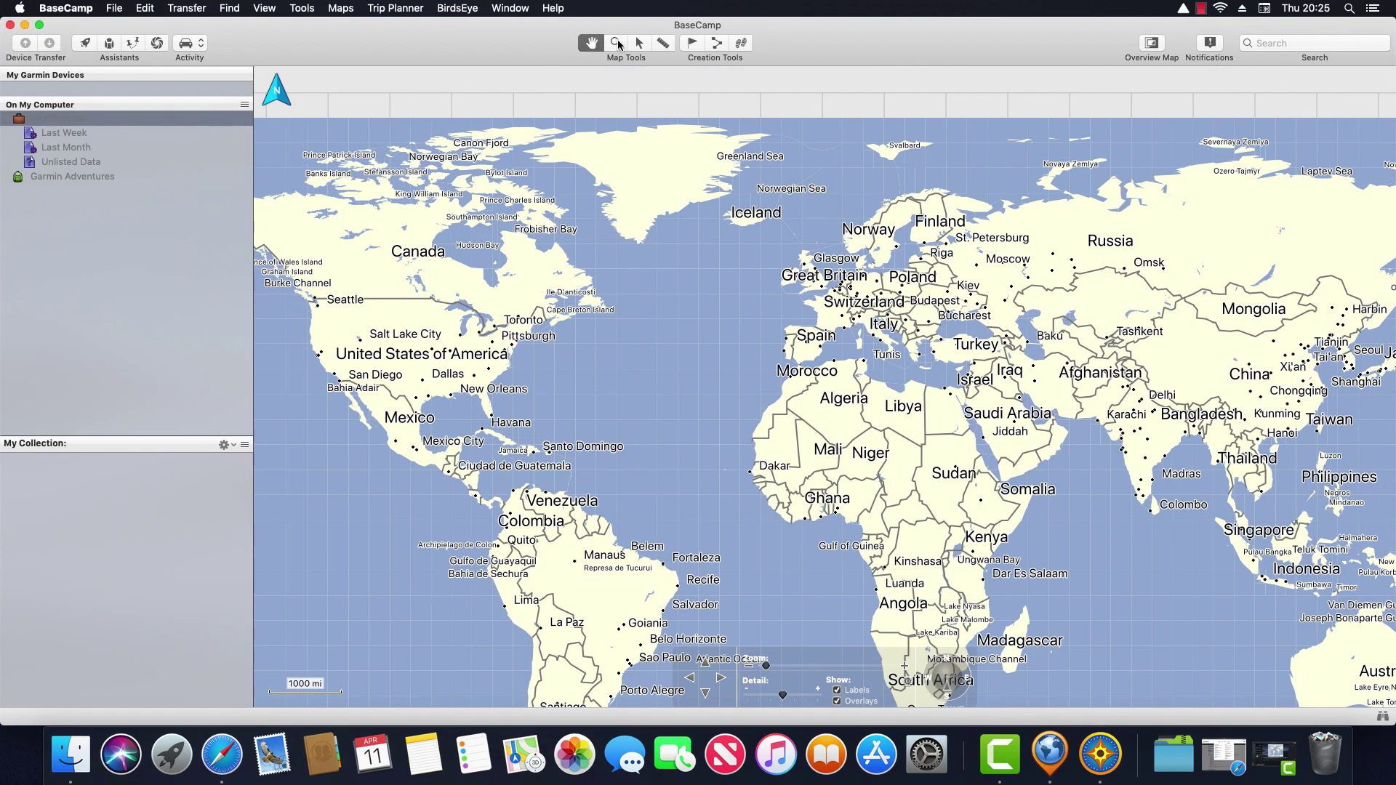
click(616, 43)
drag(802, 271, 848, 306)
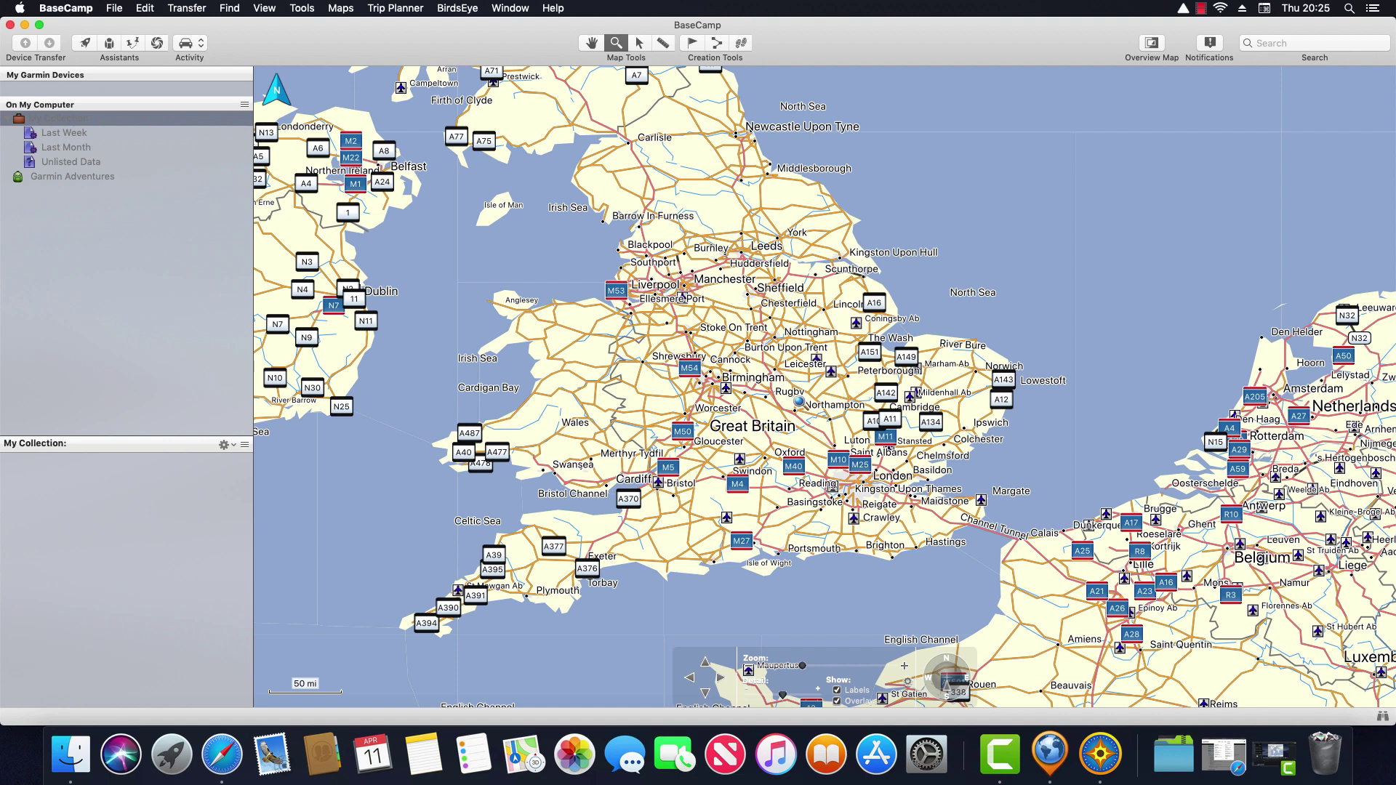
drag(822, 446, 918, 486)
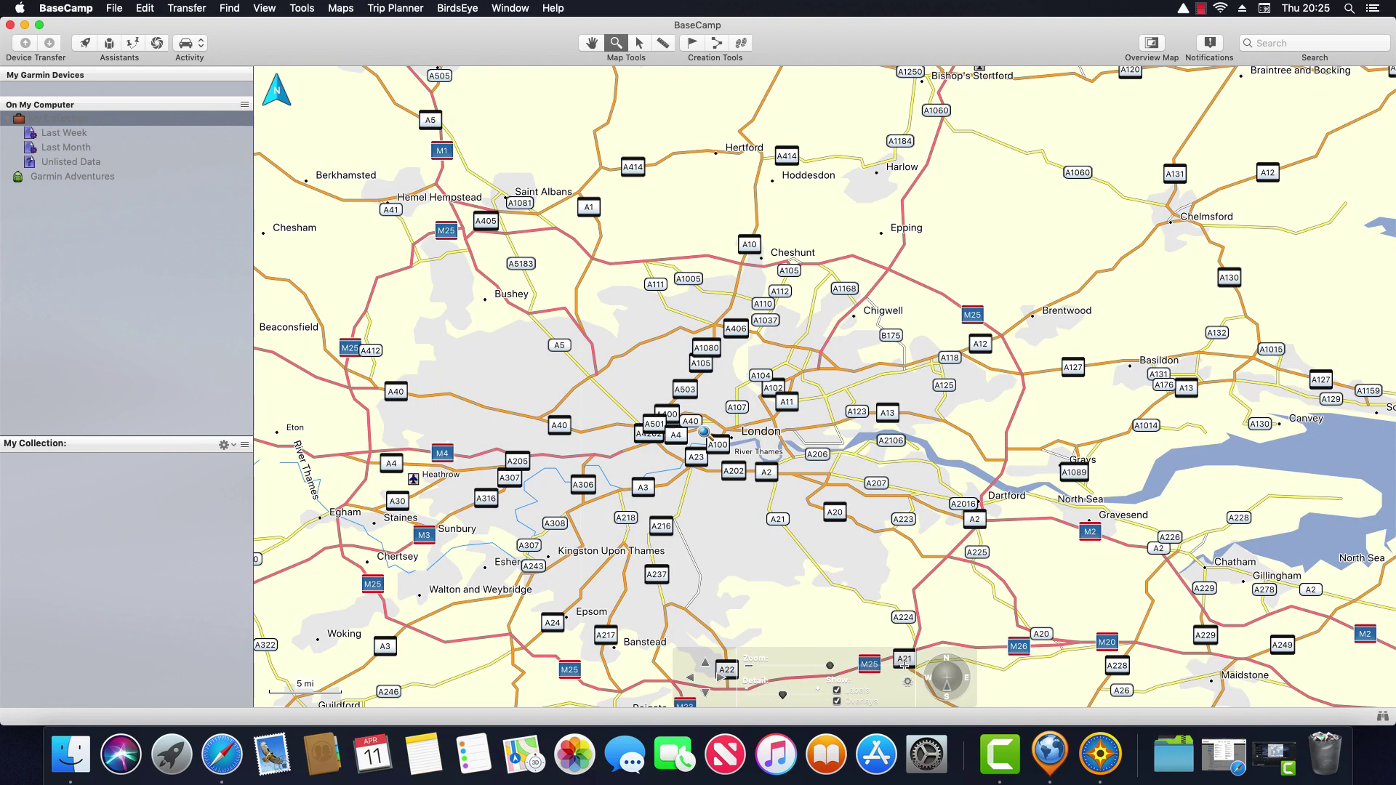
drag(660, 418, 786, 503)
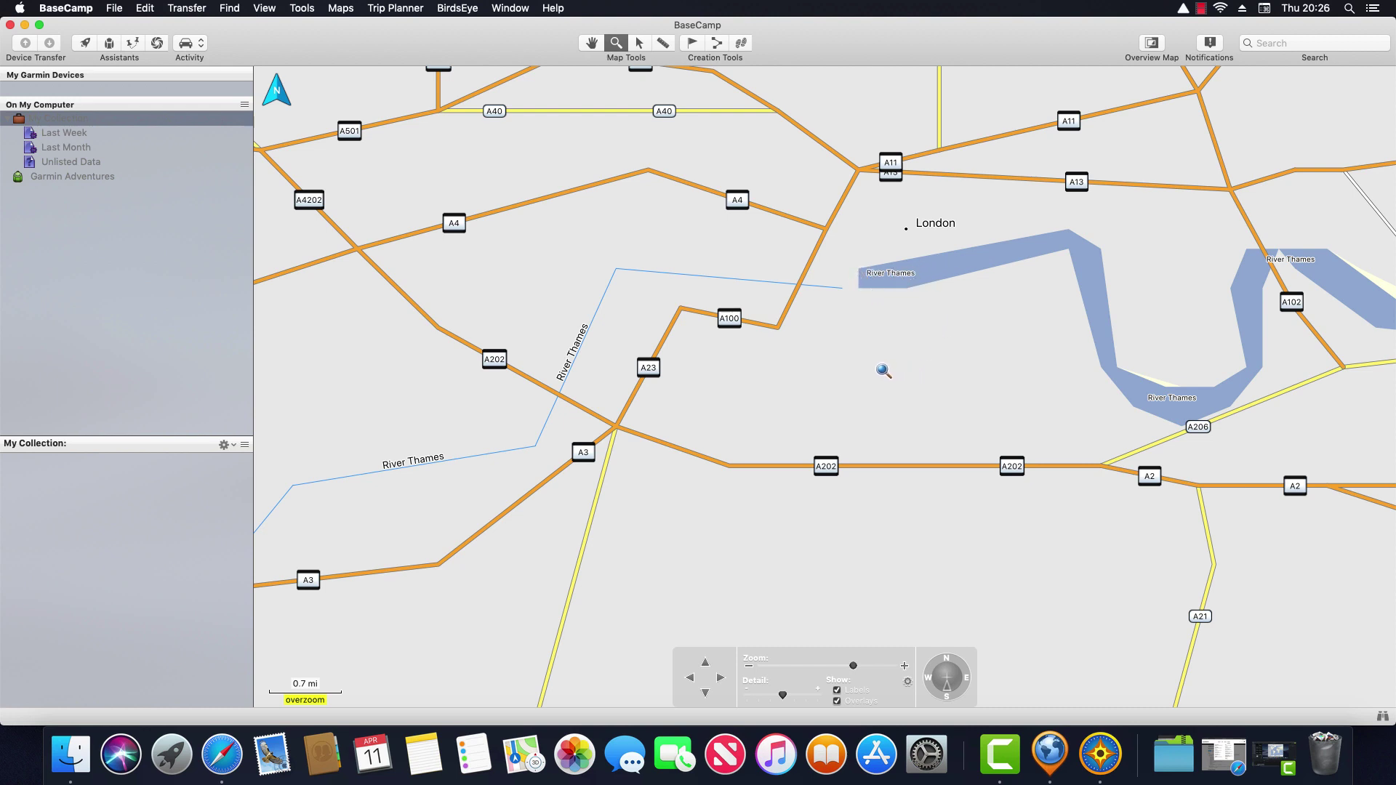
Switch to the Select tool and review the available maps in the Maps menu without changing maps.
click(639, 45)
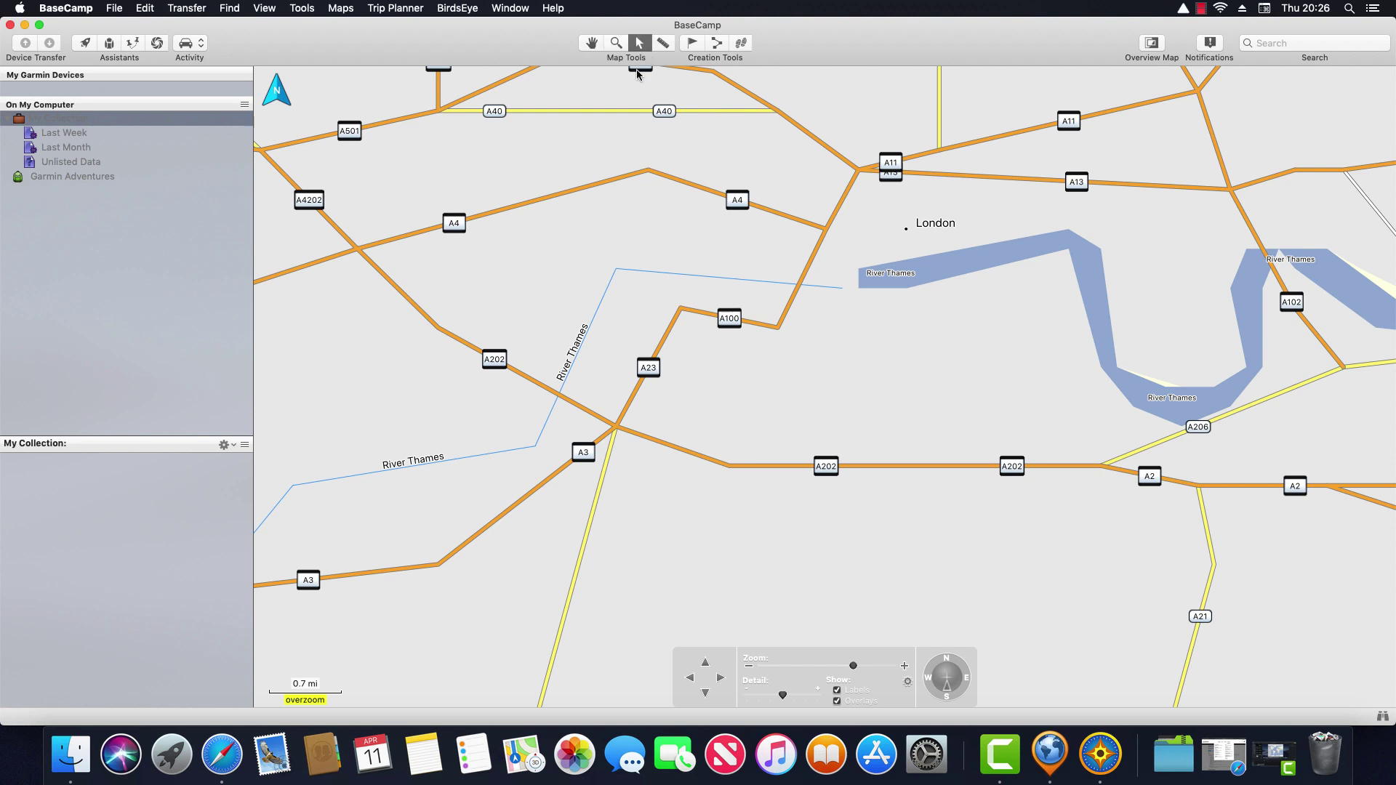
click(344, 11)
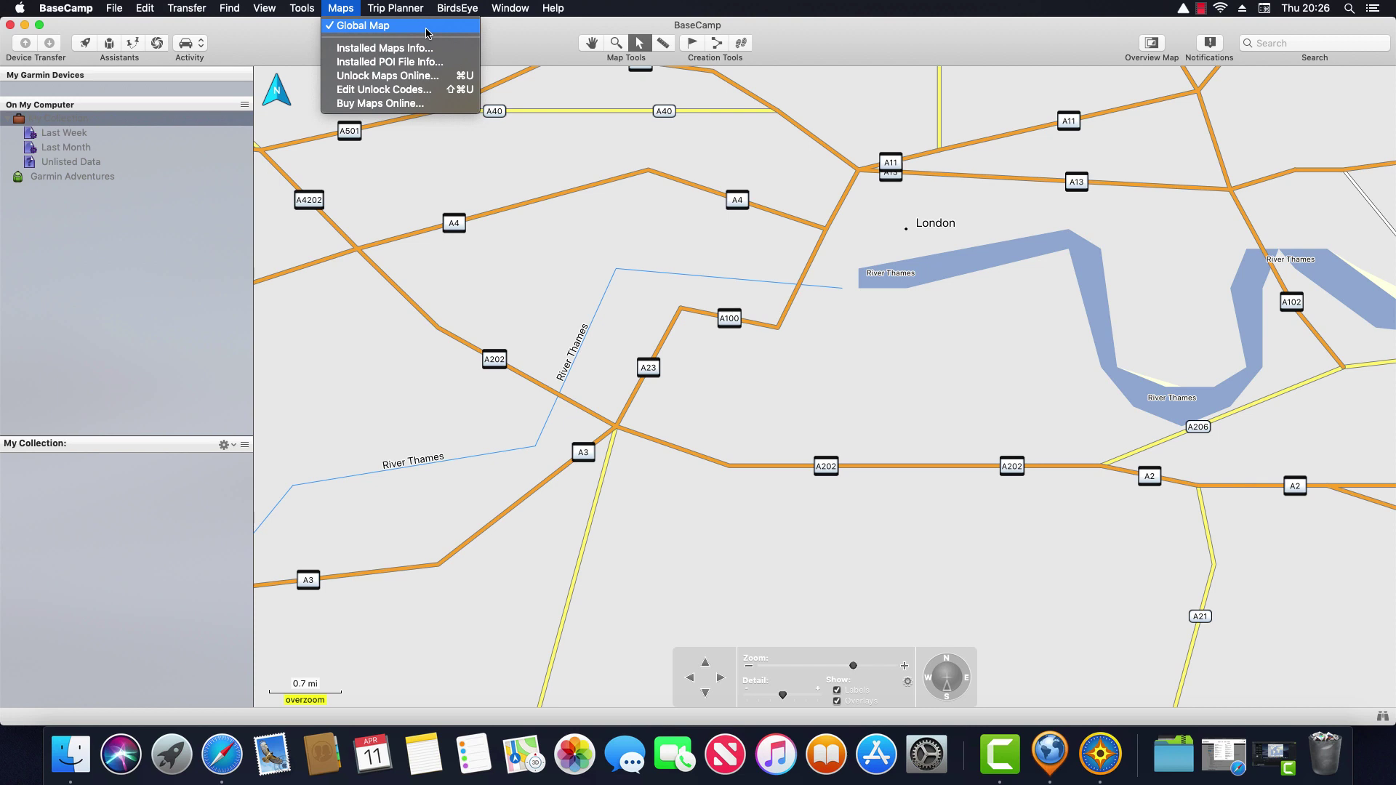
click(517, 36)
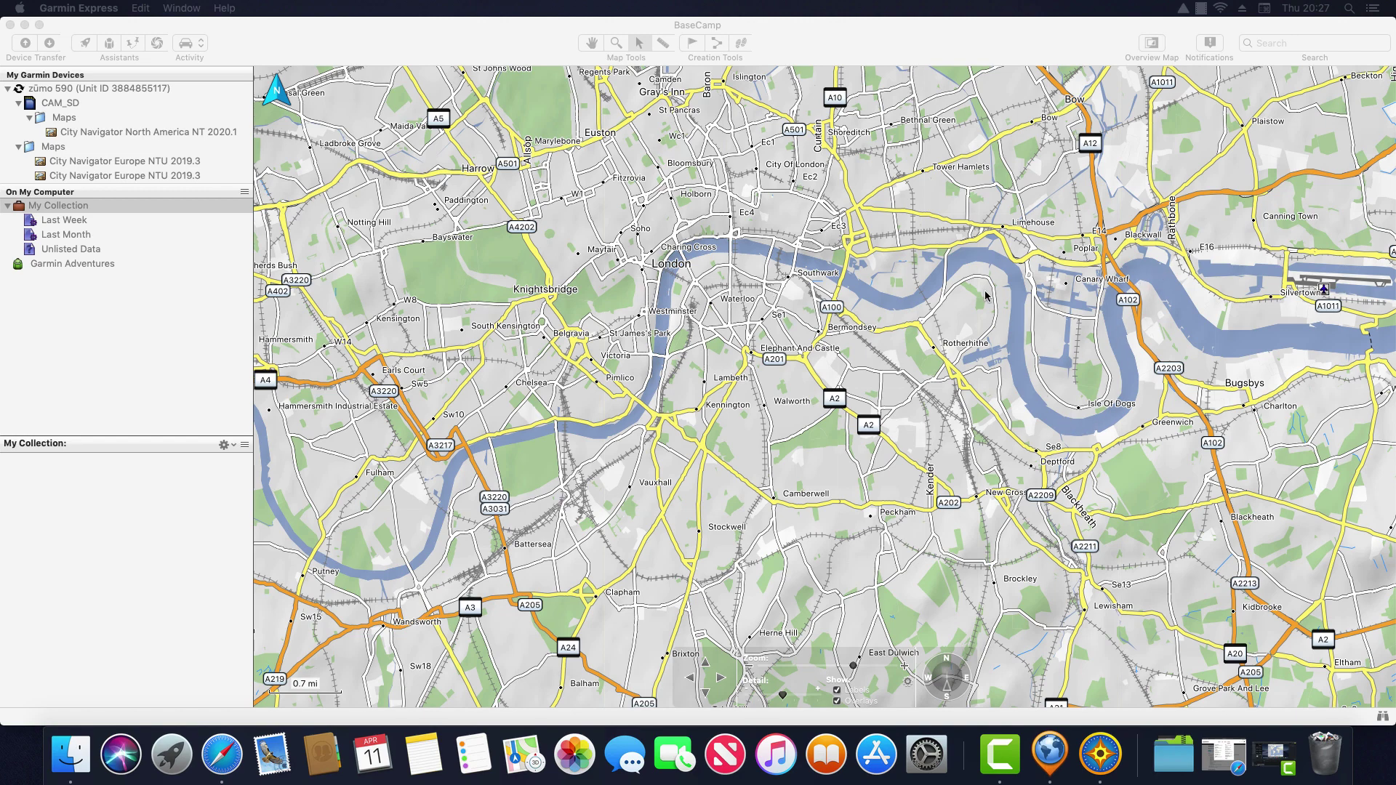
click(380, 38)
click(342, 8)
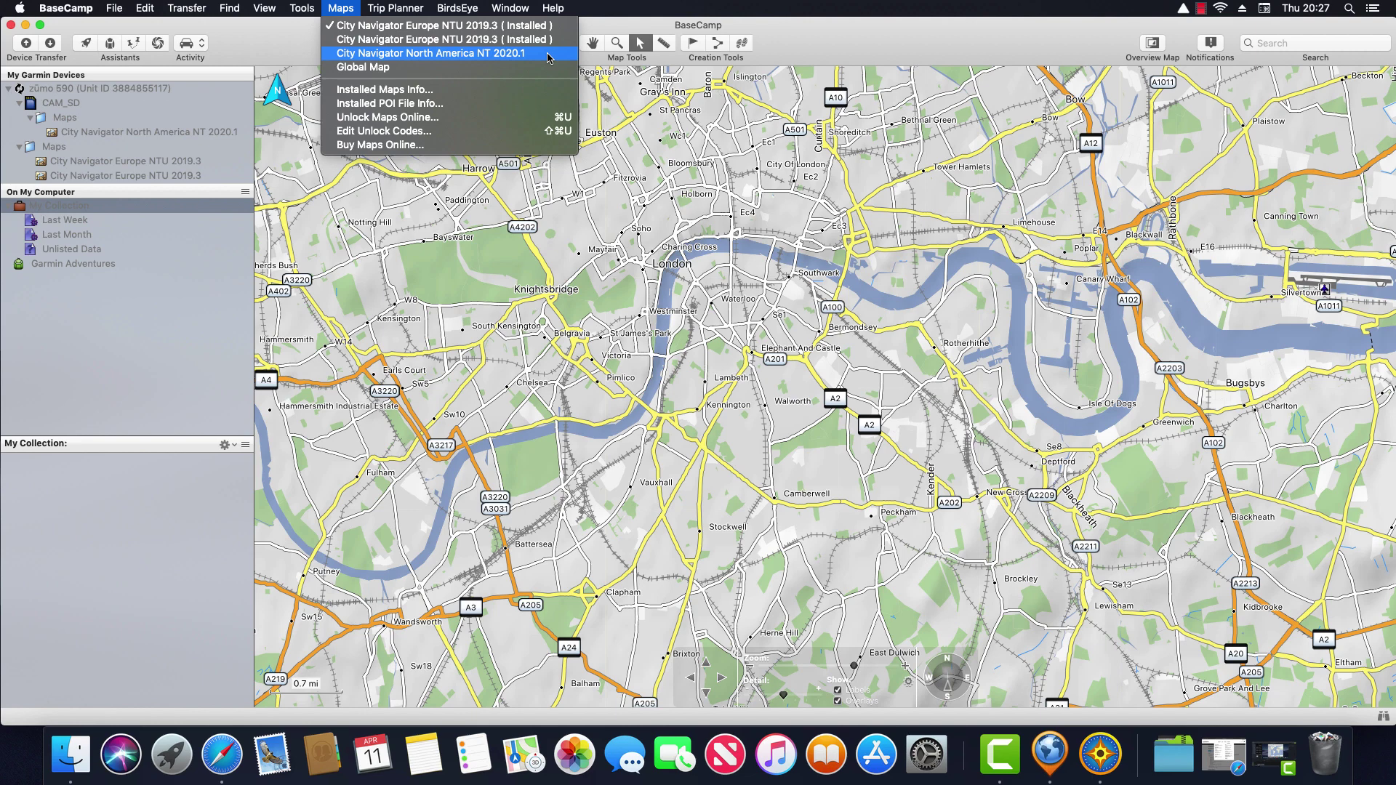
click(698, 19)
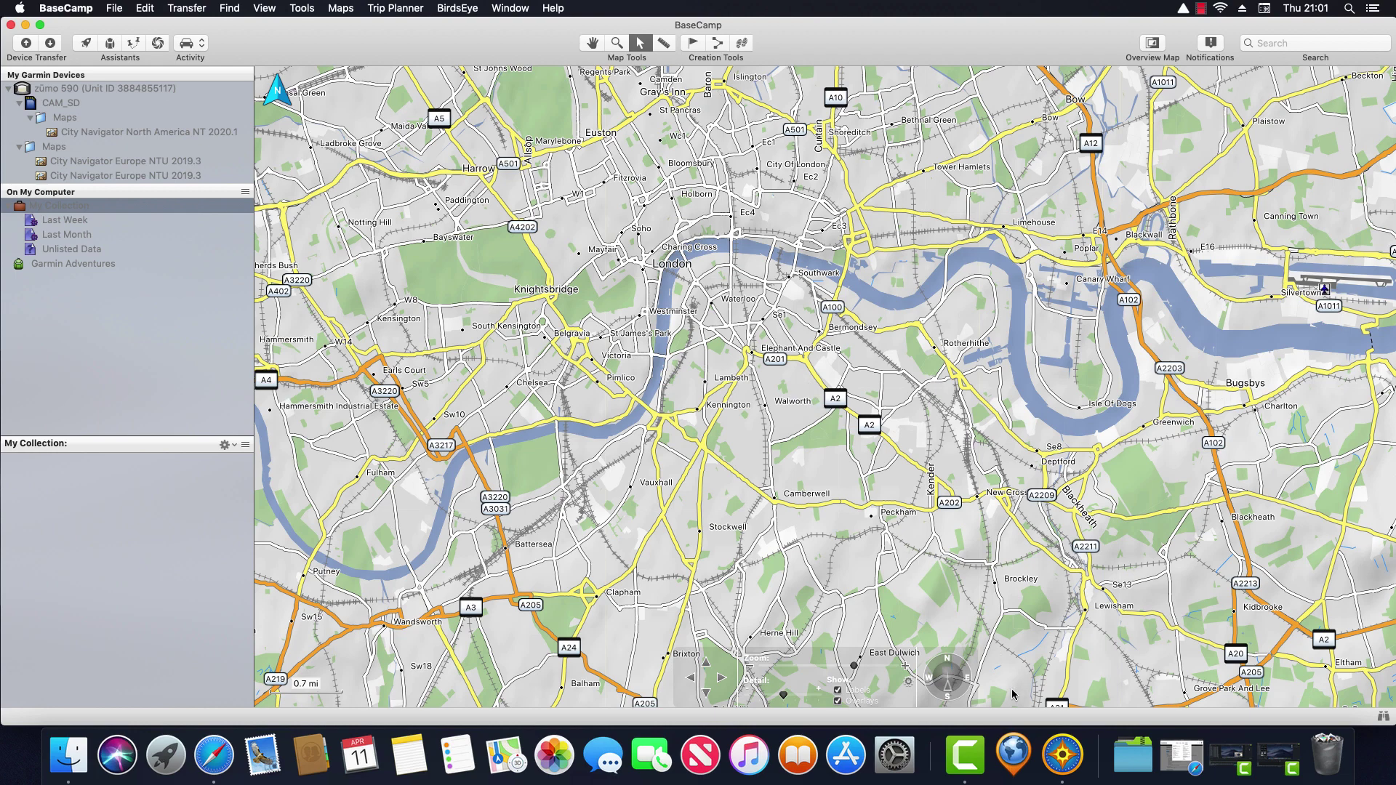
Quit BaseCamp from its Dock icon and launch Garmin Express.
right_click(1066, 756)
click(1084, 701)
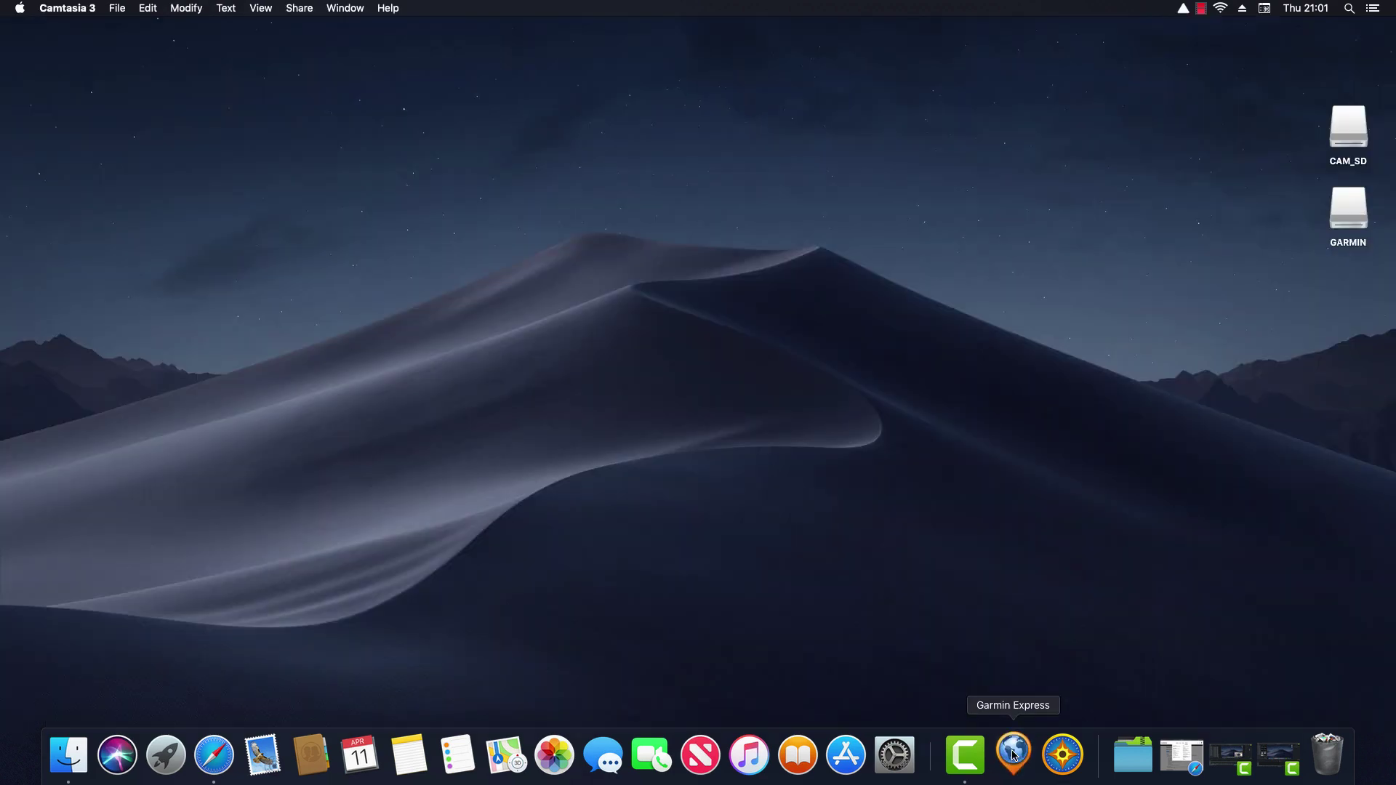
click(1012, 755)
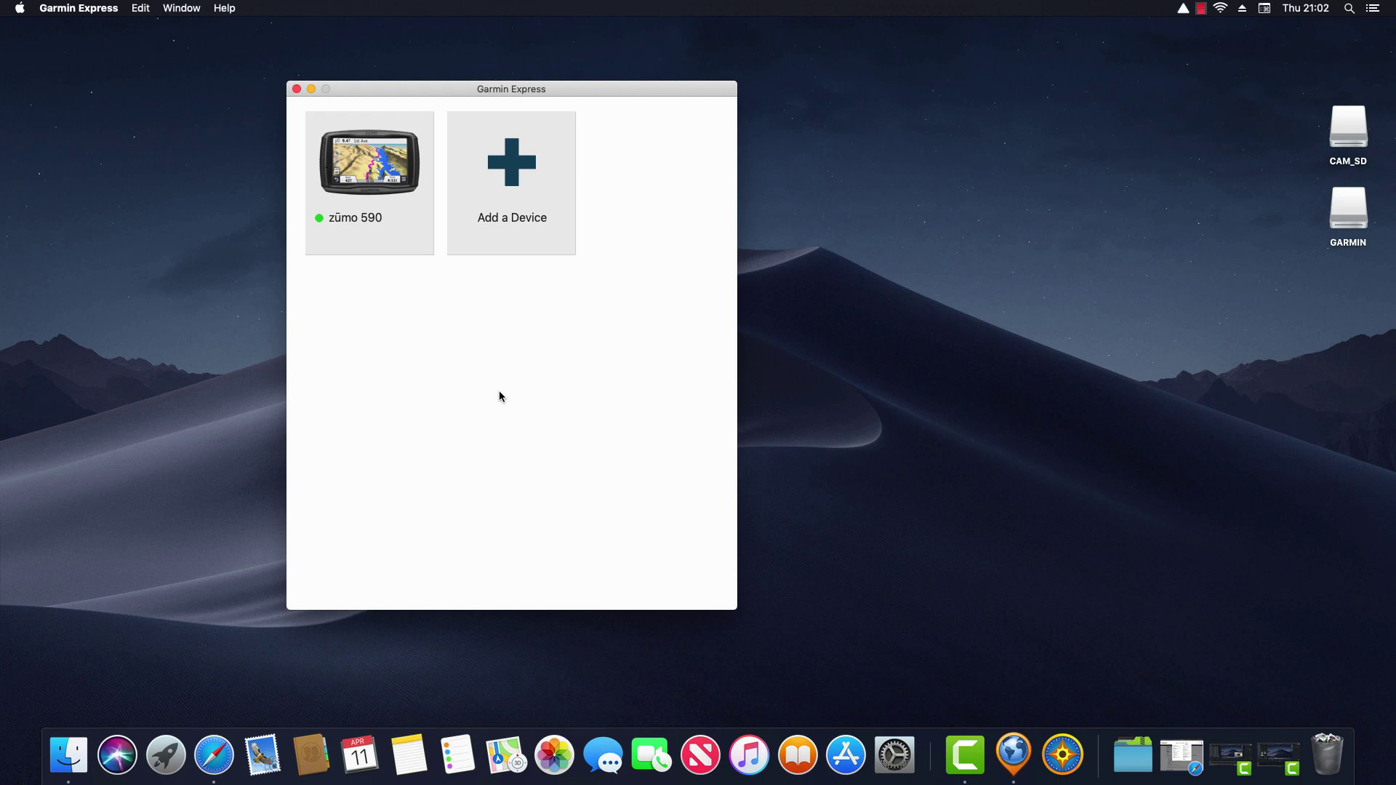
Open the zūmo 590's Map Options page for Full Coverage of Europe 2019.30.
click(371, 166)
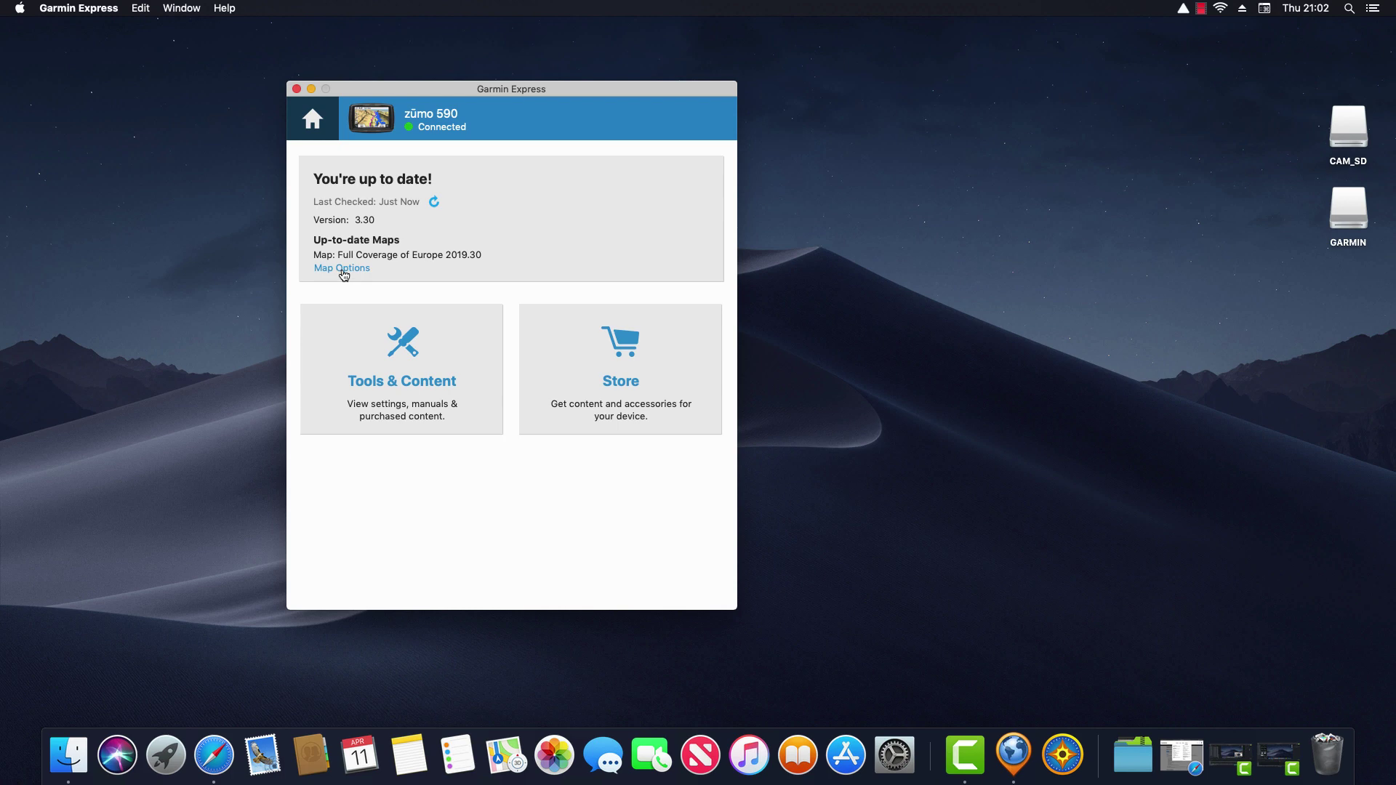
click(343, 272)
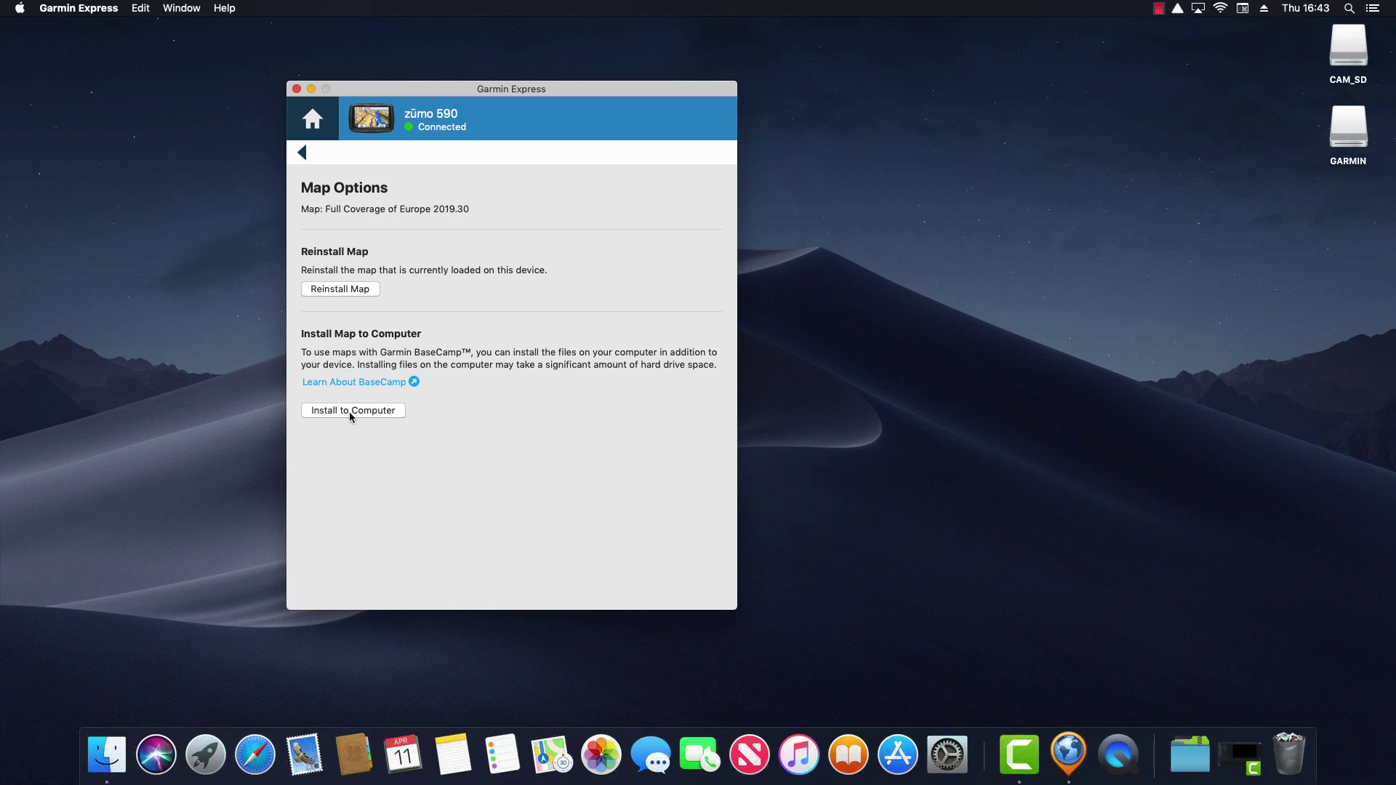
Choose Install to Computer for the map and accept the Terms and Conditions.
click(349, 412)
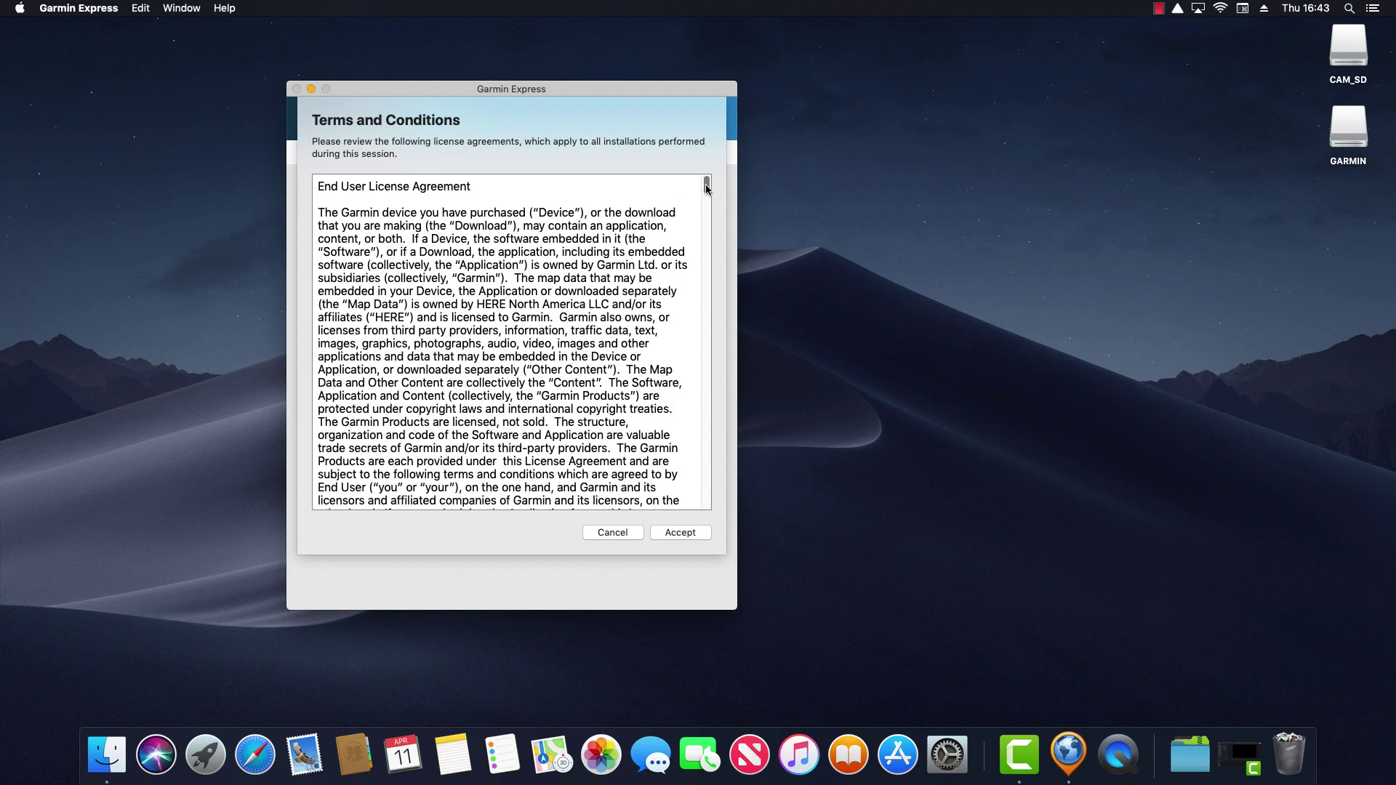
drag(707, 190, 705, 500)
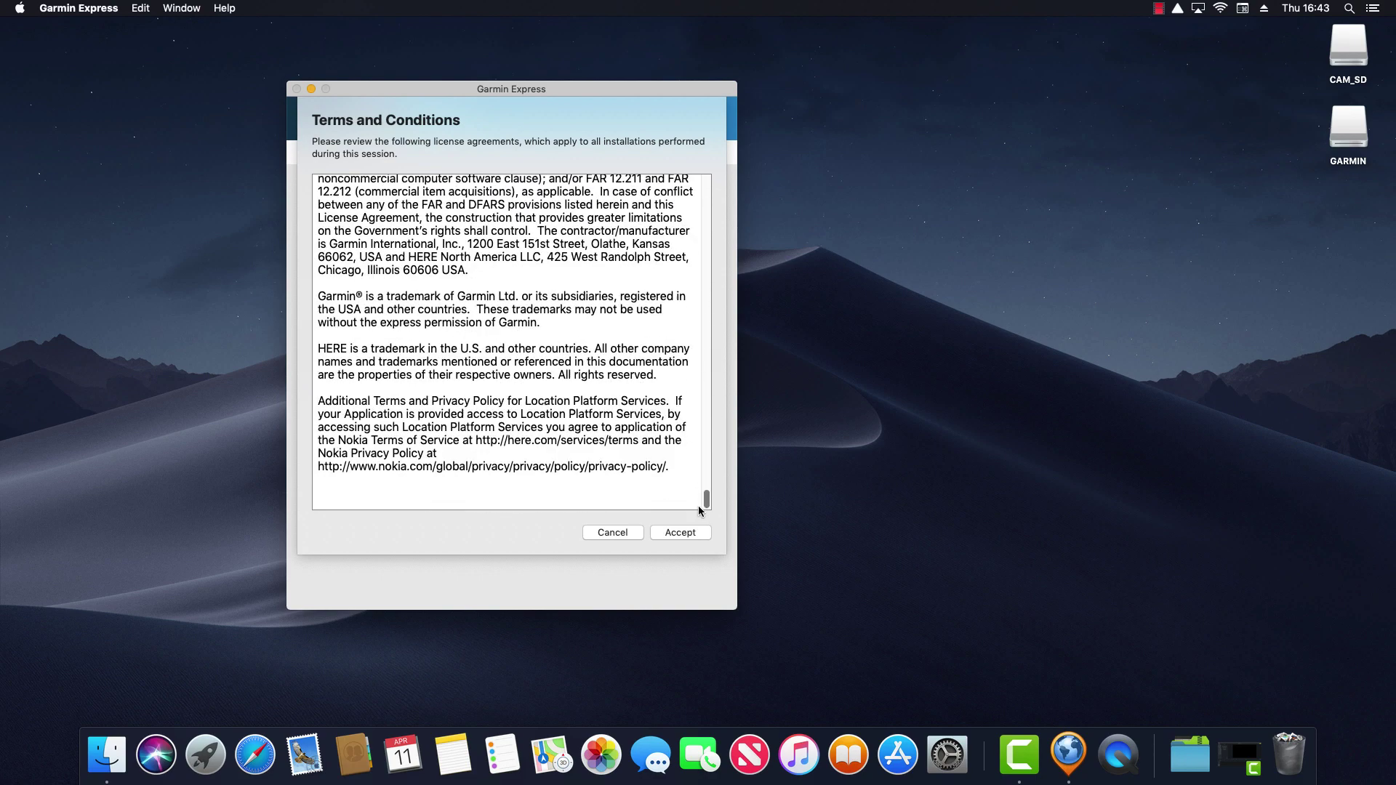
click(680, 532)
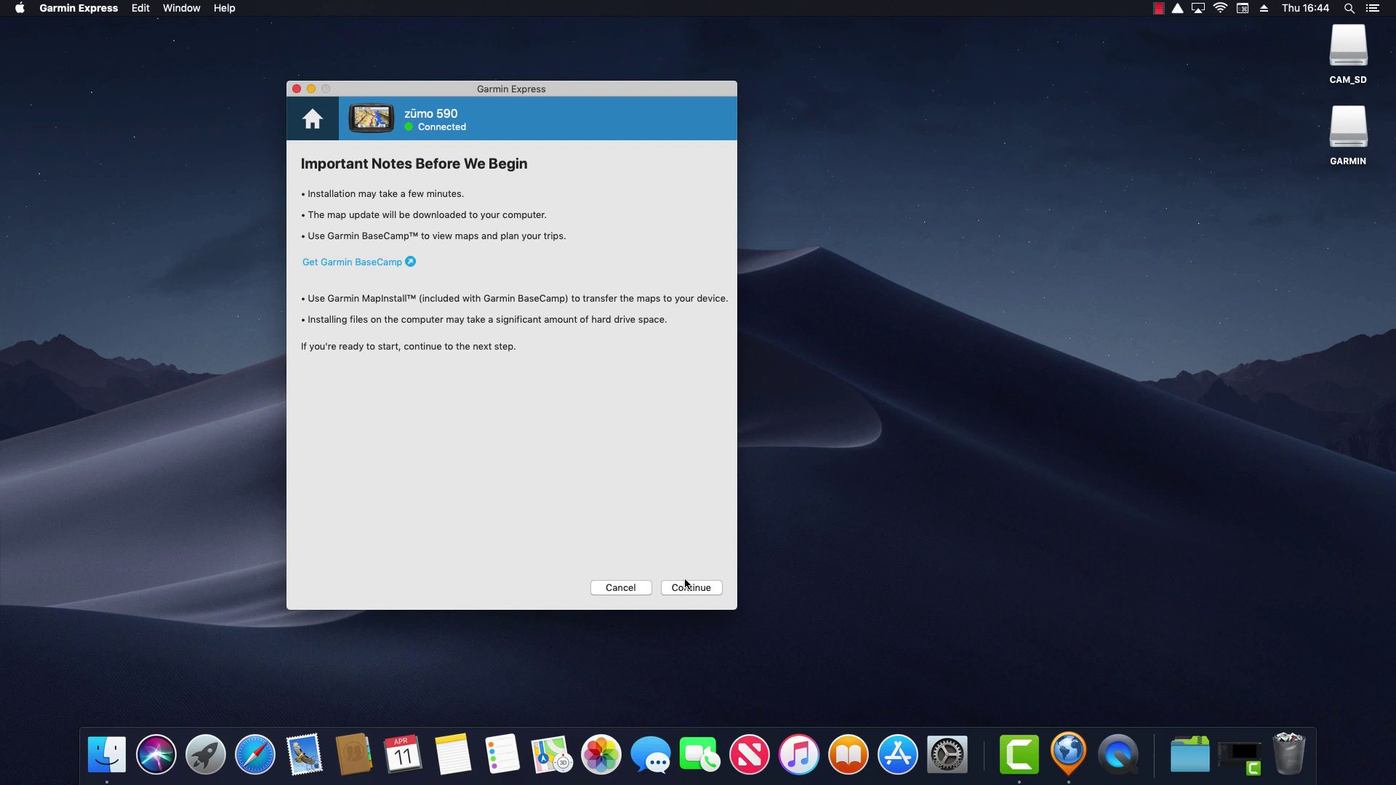
Continue past the Important Notes so Full Coverage of Europe 2019.30 installs to the computer.
click(690, 589)
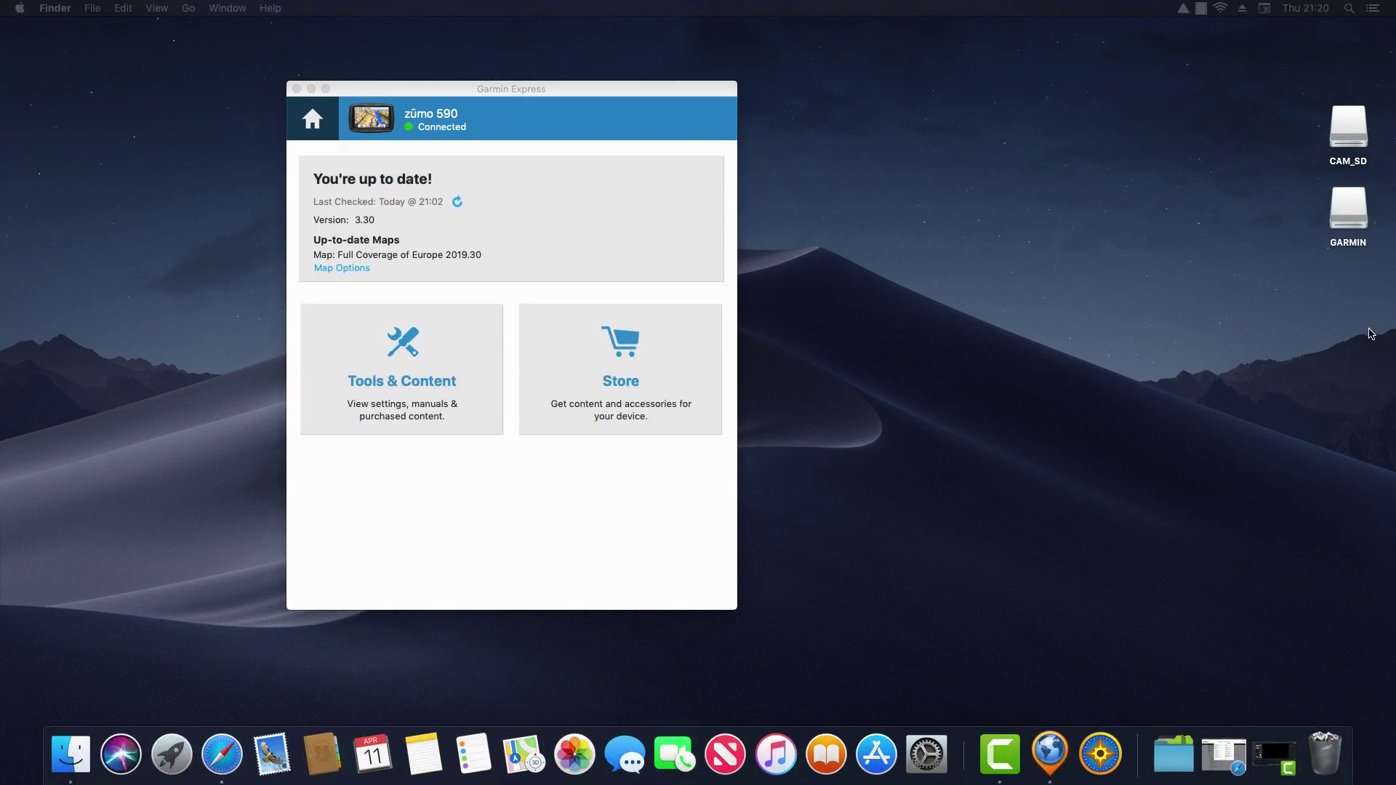
Eject the GARMIN and CAM_SD drives from the desktop.
right_click(1346, 209)
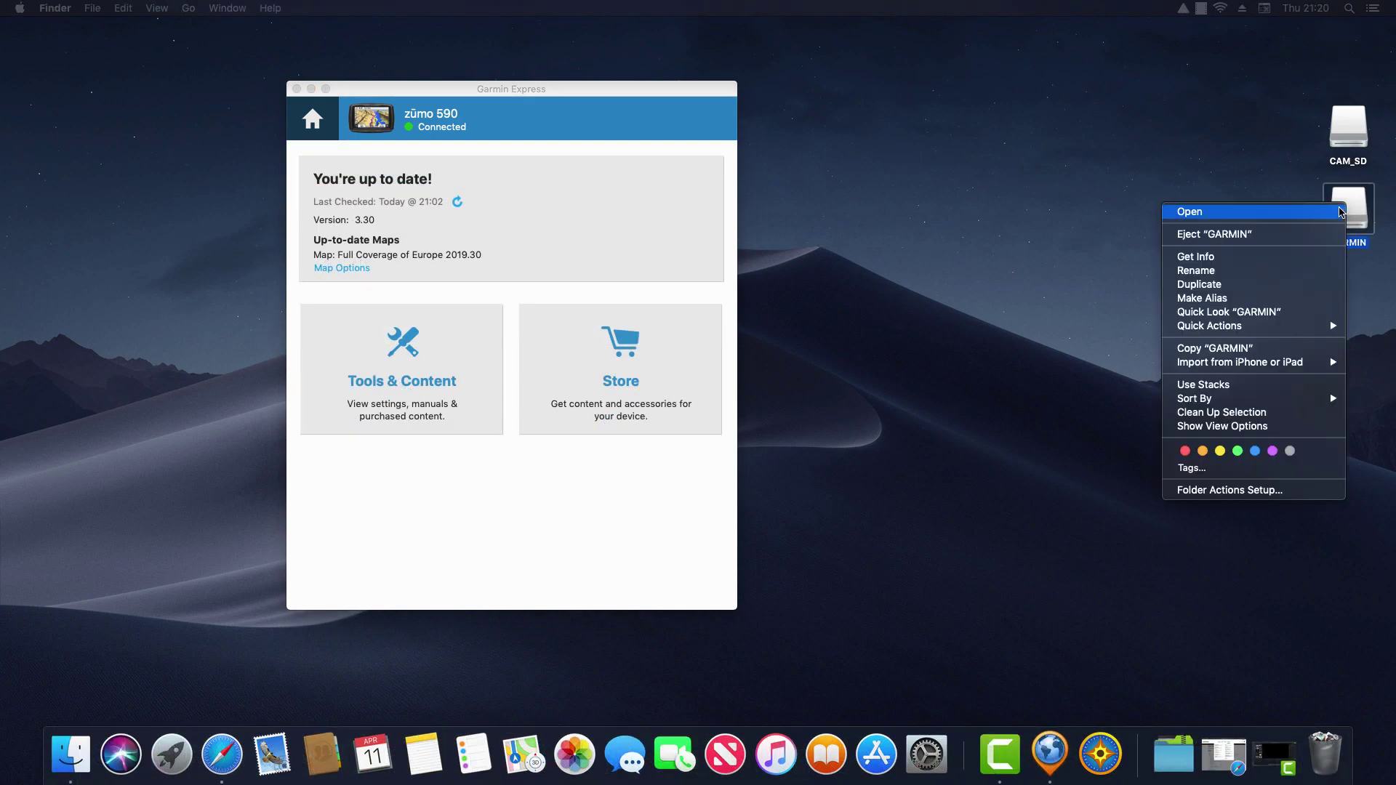
click(1306, 233)
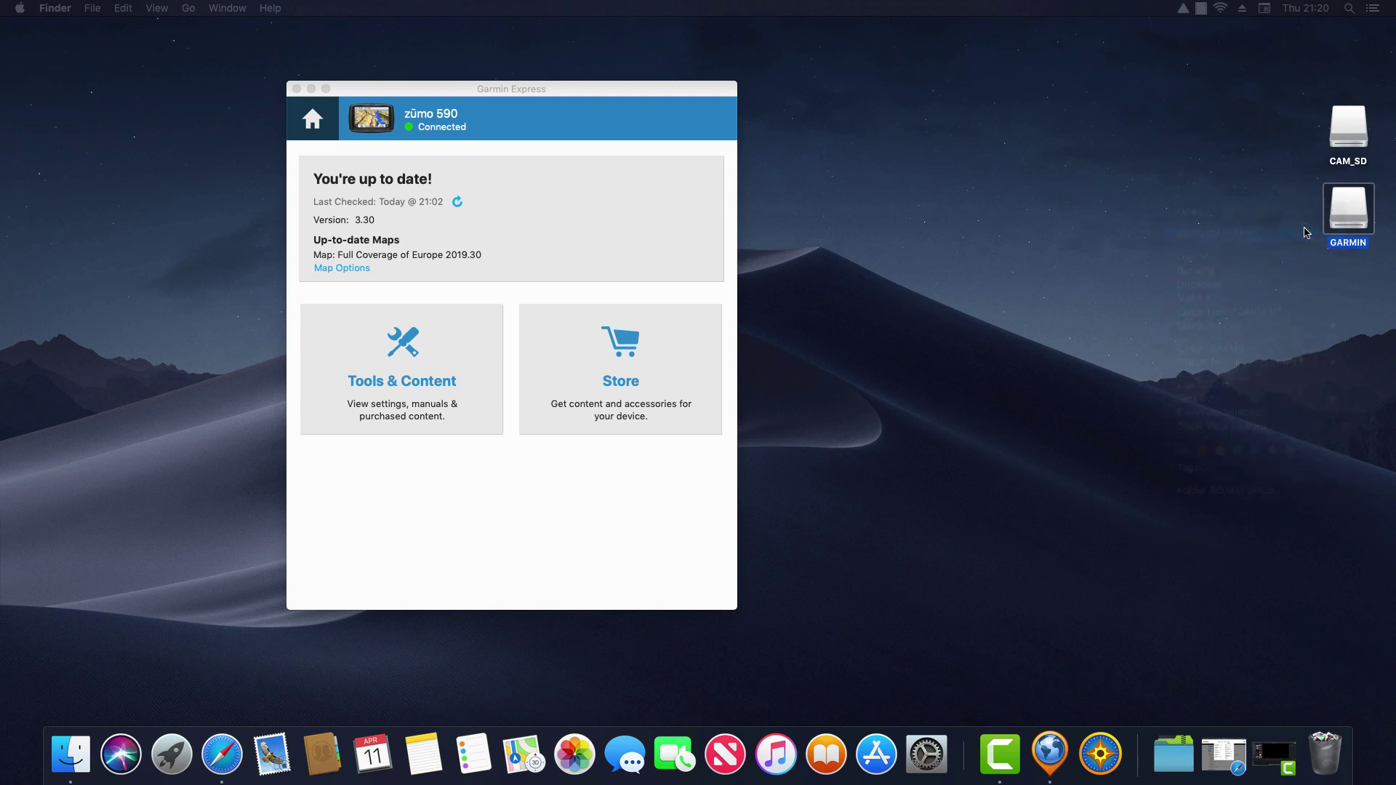
right_click(1346, 136)
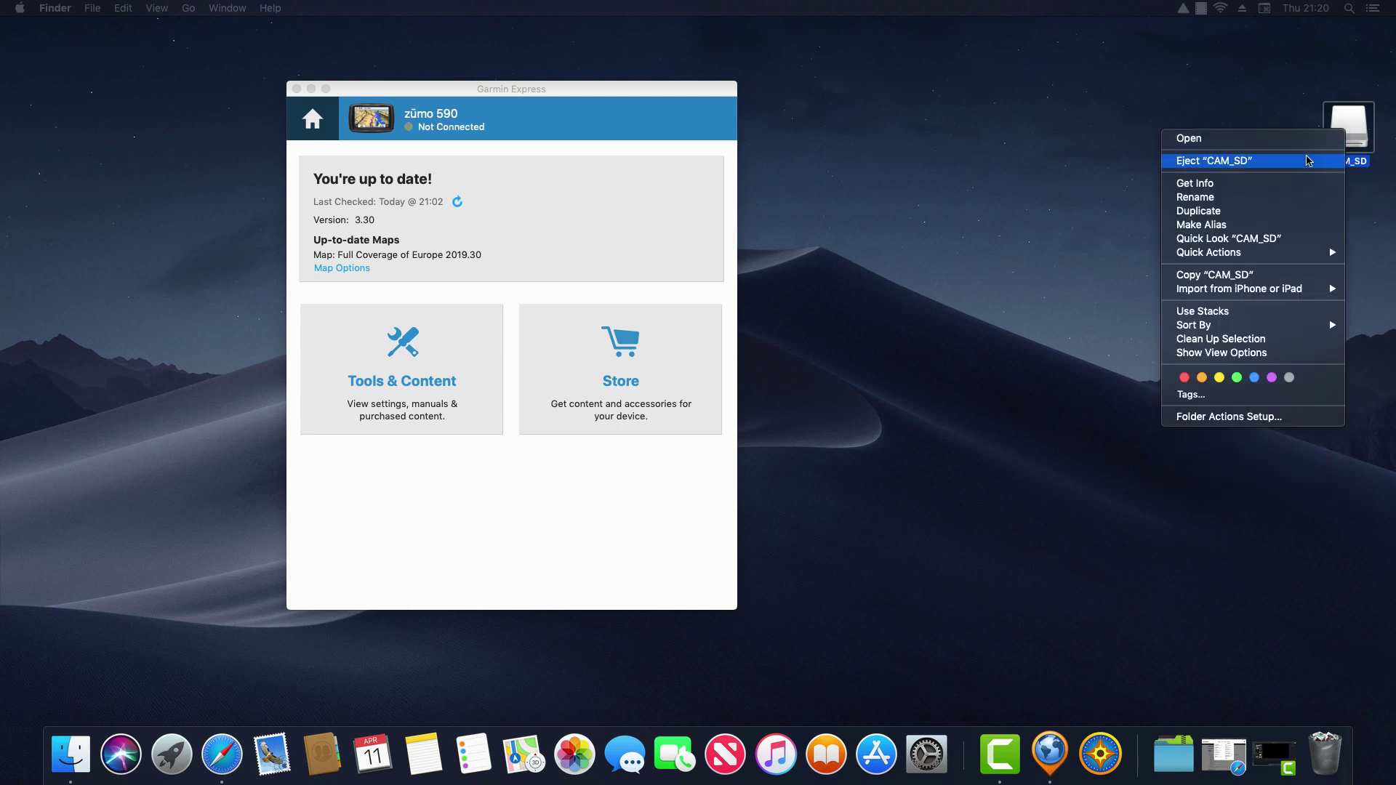
click(1306, 161)
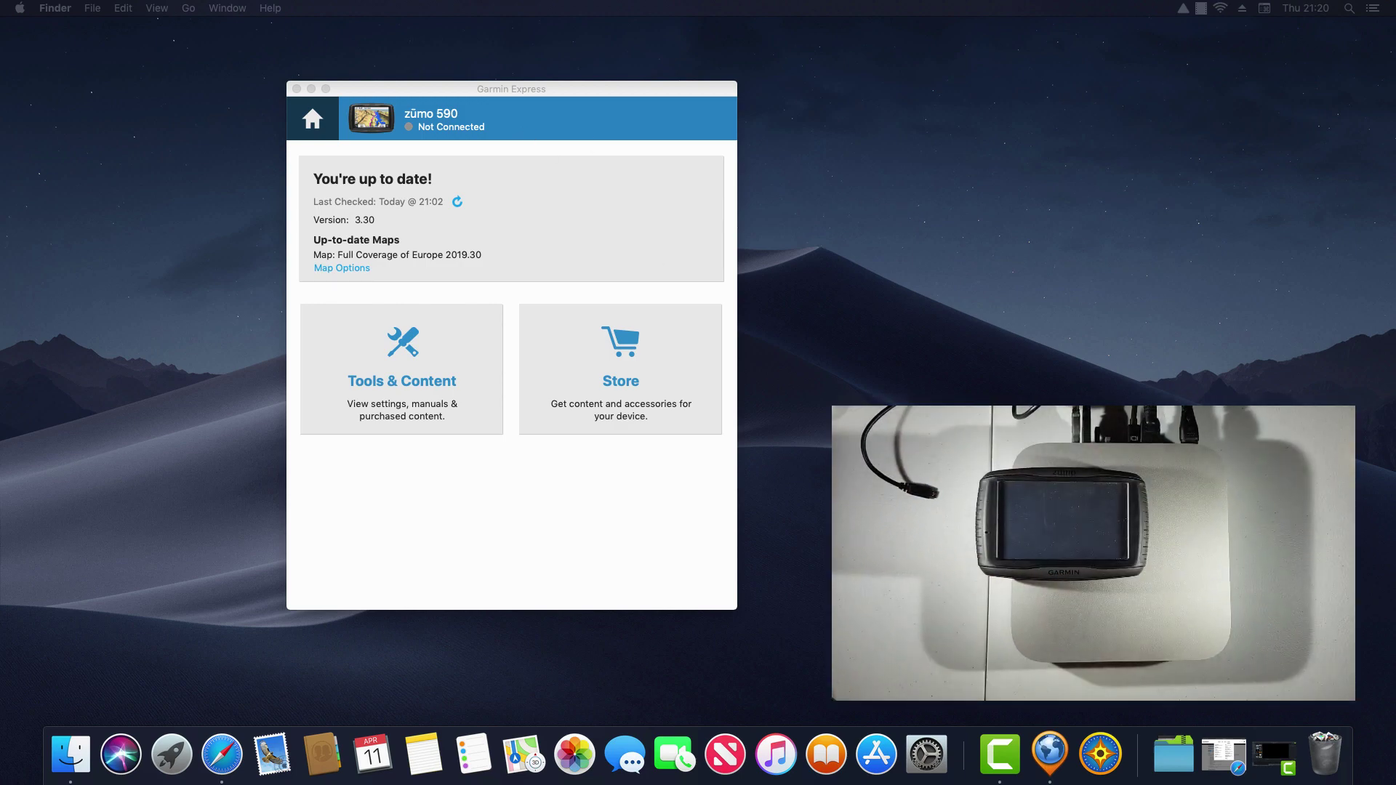
Relaunch BaseCamp, close the Task Launcher, and select the City Navigator Europe NTU 2019.3 map.
click(1098, 749)
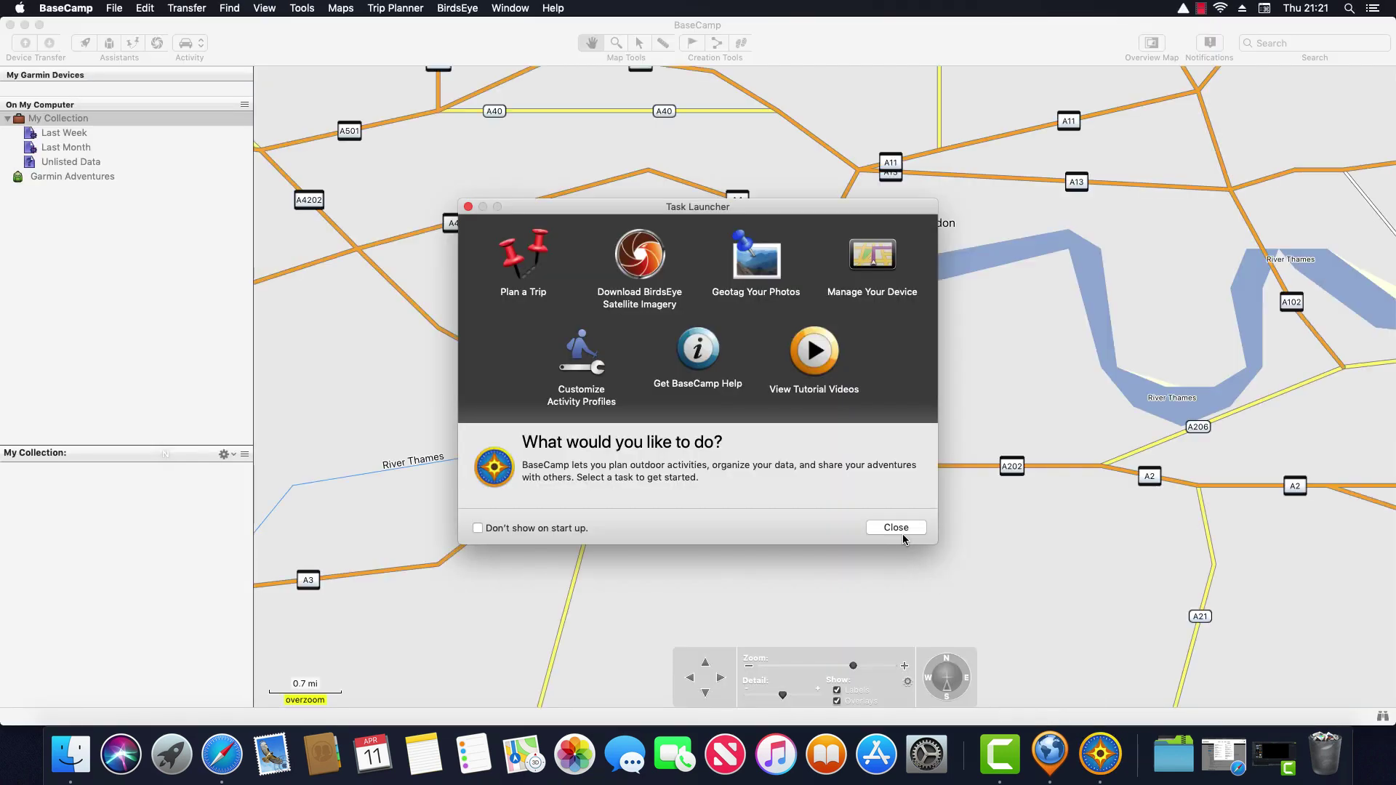
click(898, 532)
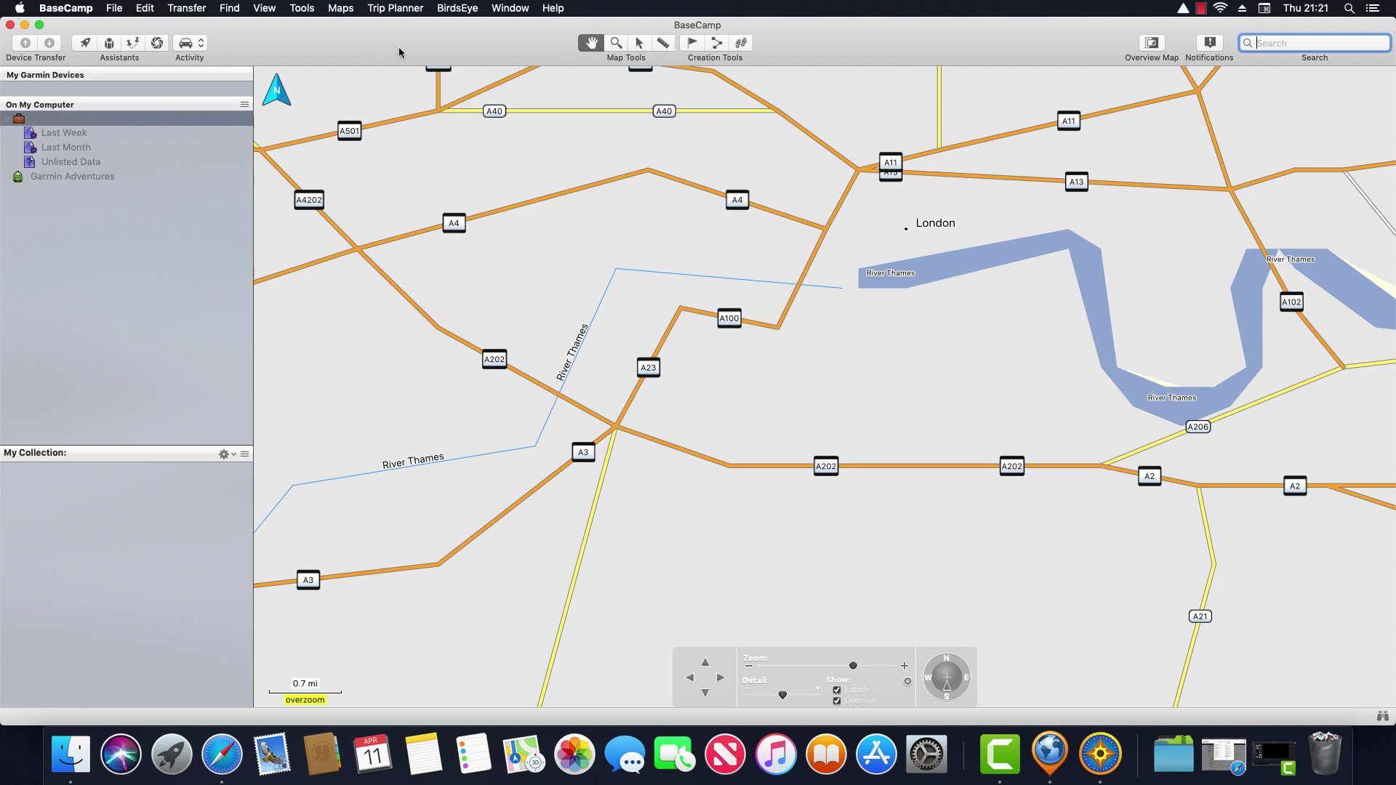
click(340, 8)
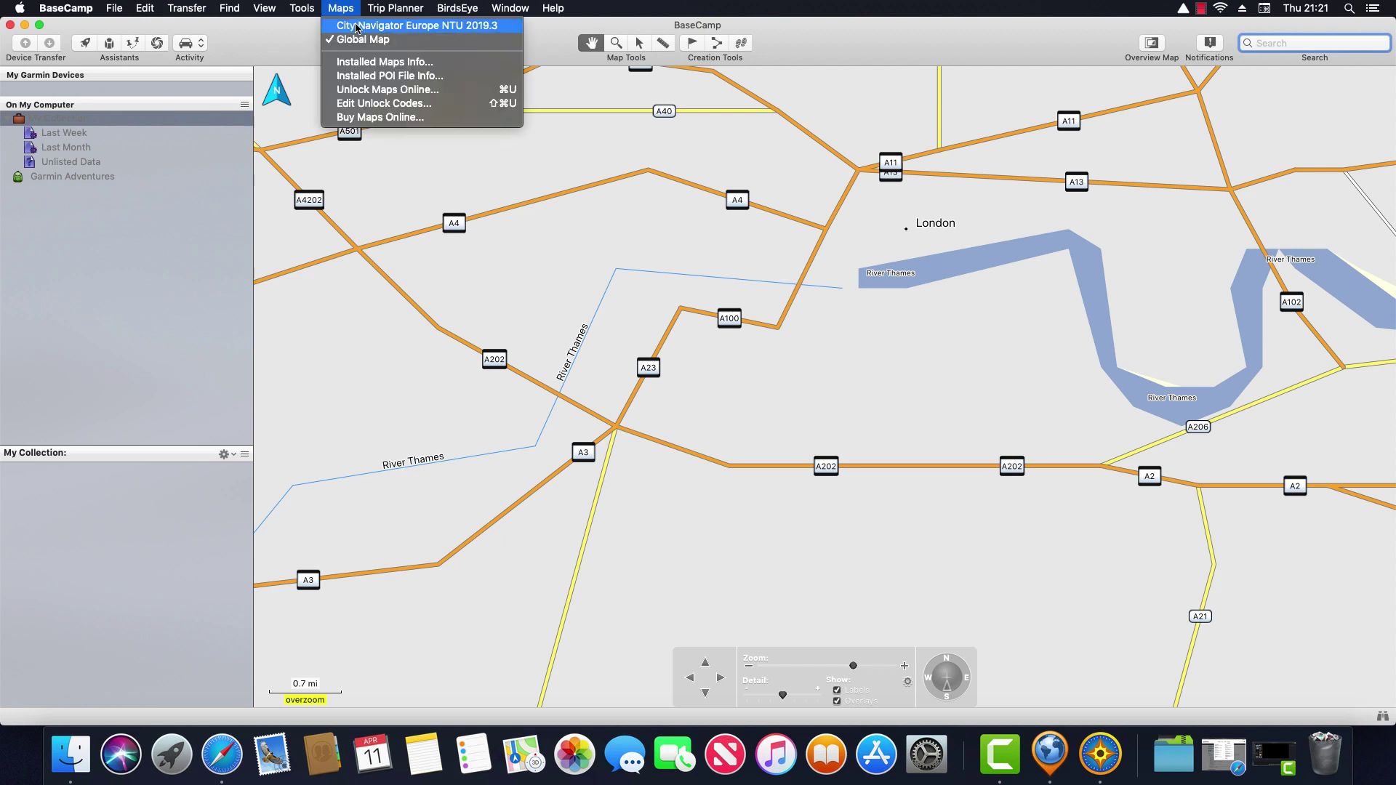
click(463, 27)
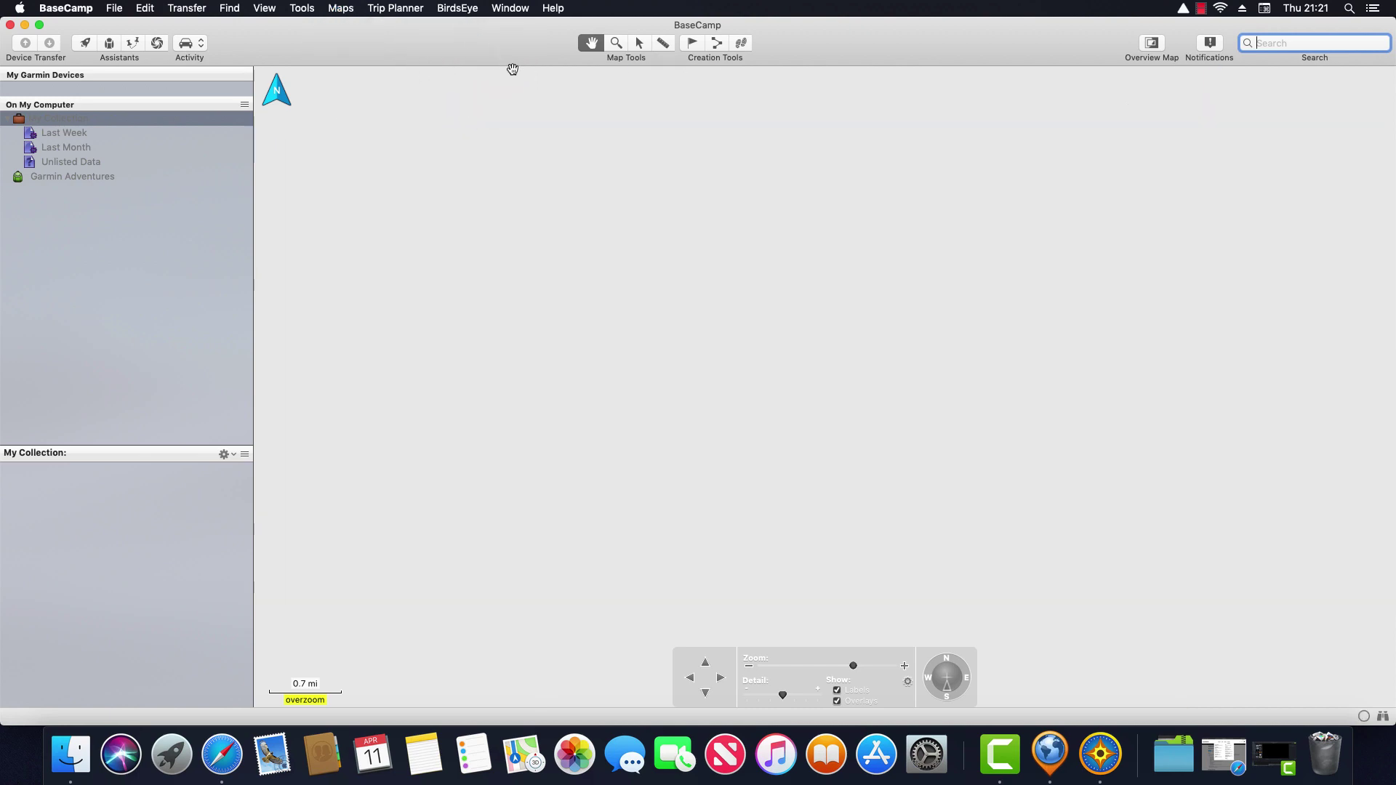